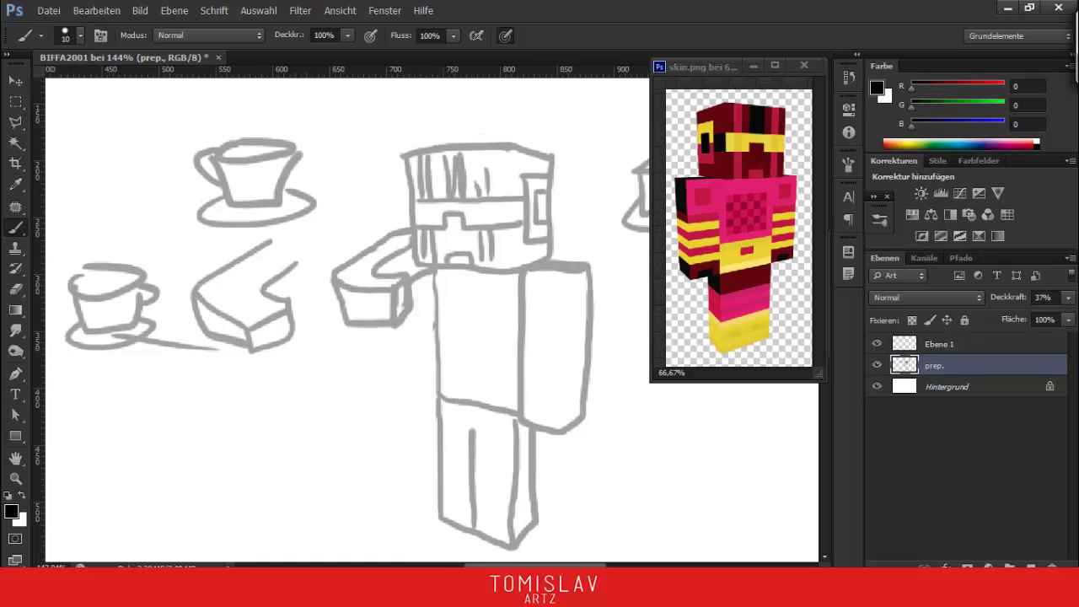
Sketch the character's head box with a notched visor line across it
{"action": "mouse_move", "coordinate": [265, 144]}
{"action": "left_mouse_down"}
{"action": "mouse_move", "coordinate": [506, 140]}
{"action": "mouse_move", "coordinate": [286, 304]}
{"action": "left_mouse_up"}
{"action": "left_click_drag", "start_coordinate": [299, 187], "coordinate": [524, 175]}
{"action": "left_click_drag", "start_coordinate": [309, 245], "coordinate": [510, 232]}
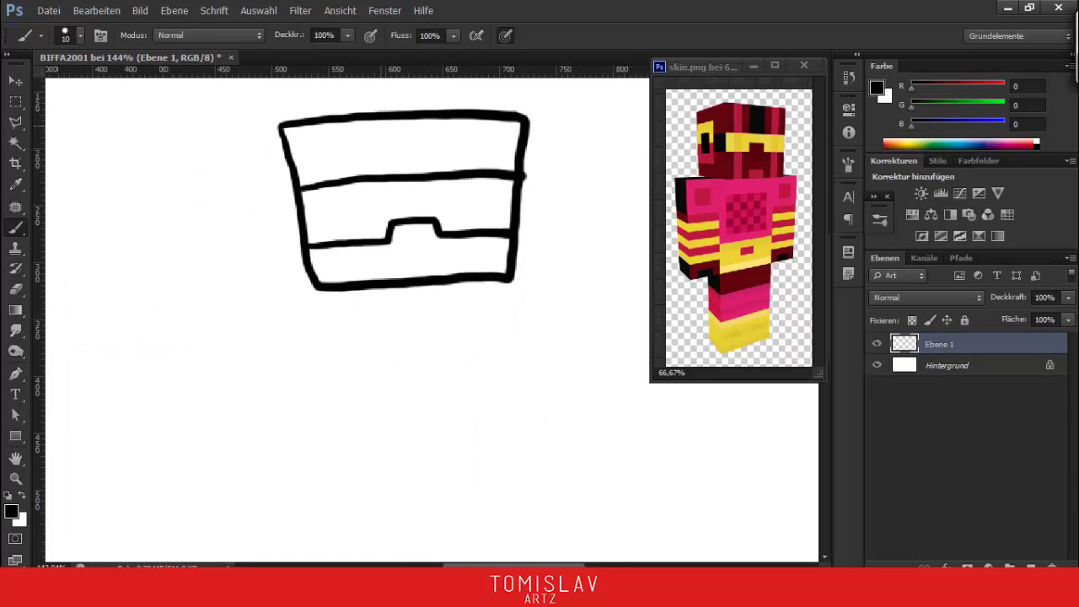
Sketch the body rectangle and a curved arm, then mirror the drawing so the arm sits left
{"action": "left_click_drag", "start_coordinate": [439, 253], "coordinate": [332, 253]}
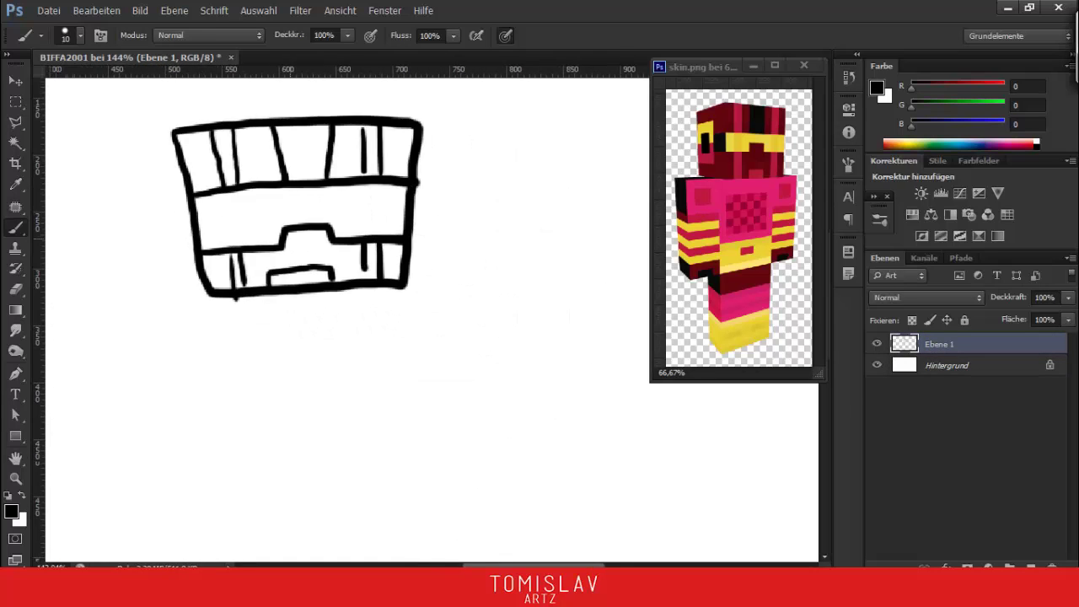
{"action": "left_click_drag", "start_coordinate": [337, 337], "coordinate": [337, 287]}
{"action": "left_click_drag", "start_coordinate": [233, 205], "coordinate": [325, 381]}
{"action": "left_click_drag", "start_coordinate": [425, 200], "coordinate": [327, 384]}
{"action": "mouse_move", "coordinate": [361, 226]}
{"action": "left_mouse_down"}
{"action": "mouse_move", "coordinate": [361, 314]}
{"action": "mouse_move", "coordinate": [468, 244]}
{"action": "left_mouse_up"}
{"action": "mouse_move", "coordinate": [381, 194]}
{"action": "left_mouse_down"}
{"action": "mouse_move", "coordinate": [470, 245]}
{"action": "mouse_move", "coordinate": [335, 261]}
{"action": "left_mouse_up"}
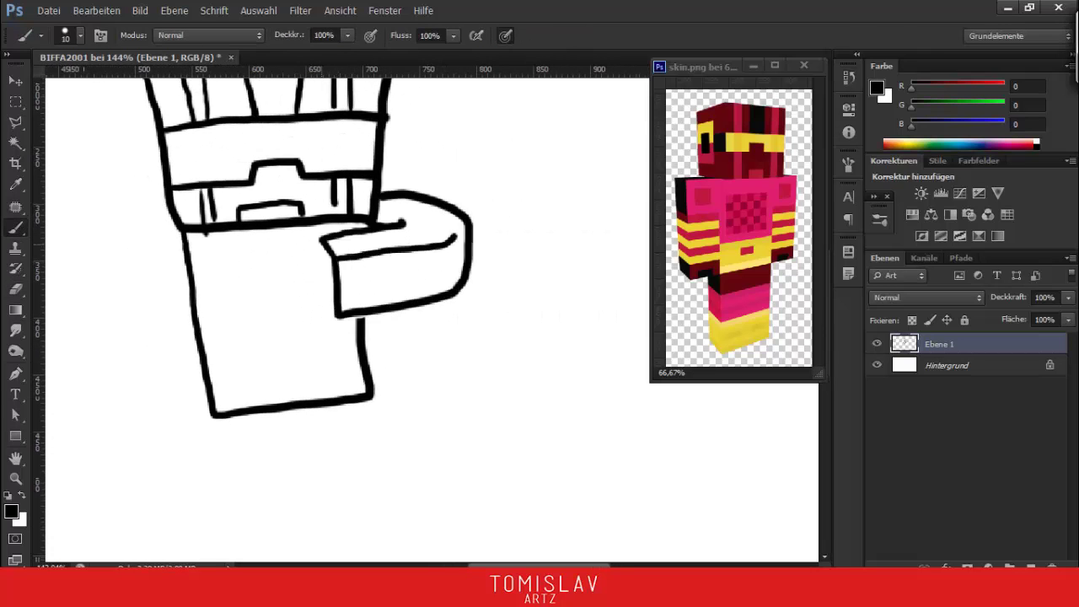
{"action": "key", "text": "ctrl+t"}
{"action": "key", "text": "Return"}
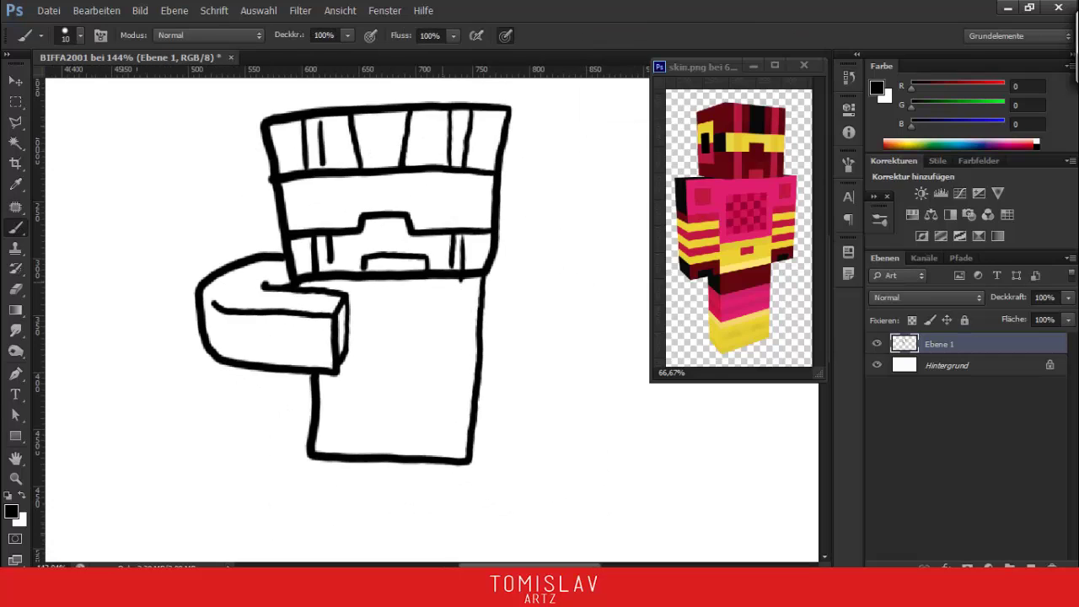
Draw the right arm beside the body and resize it to fit
{"action": "left_click_drag", "start_coordinate": [379, 295], "coordinate": [266, 301]}
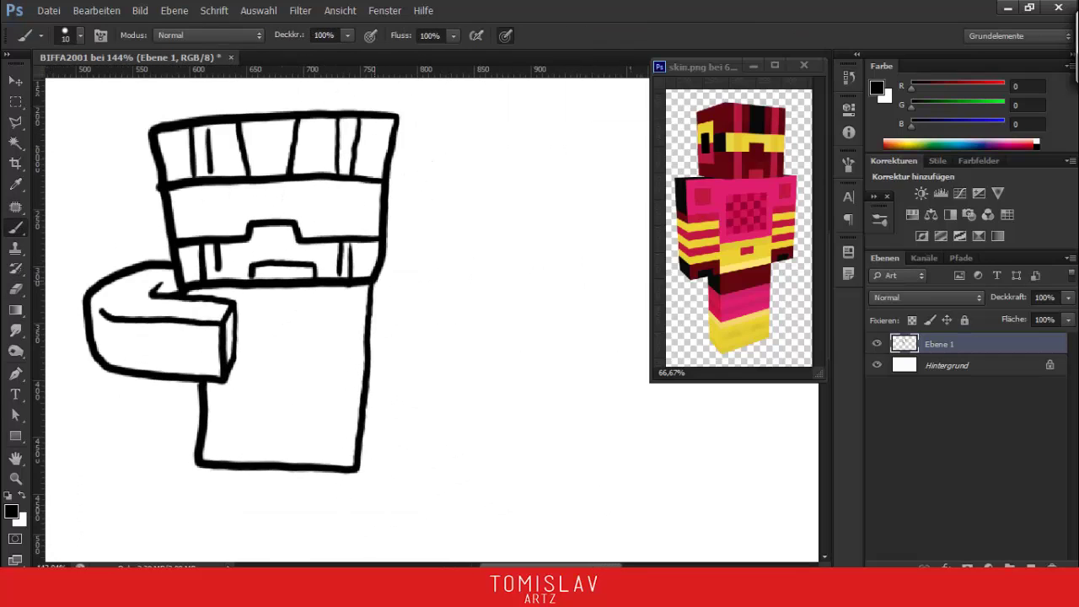
{"action": "mouse_move", "coordinate": [379, 337]}
{"action": "left_mouse_down"}
{"action": "mouse_move", "coordinate": [372, 252]}
{"action": "mouse_move", "coordinate": [362, 371]}
{"action": "left_mouse_up"}
{"action": "mouse_move", "coordinate": [371, 200]}
{"action": "left_mouse_down"}
{"action": "mouse_move", "coordinate": [417, 203]}
{"action": "mouse_move", "coordinate": [322, 337]}
{"action": "mouse_move", "coordinate": [345, 371]}
{"action": "left_mouse_up"}
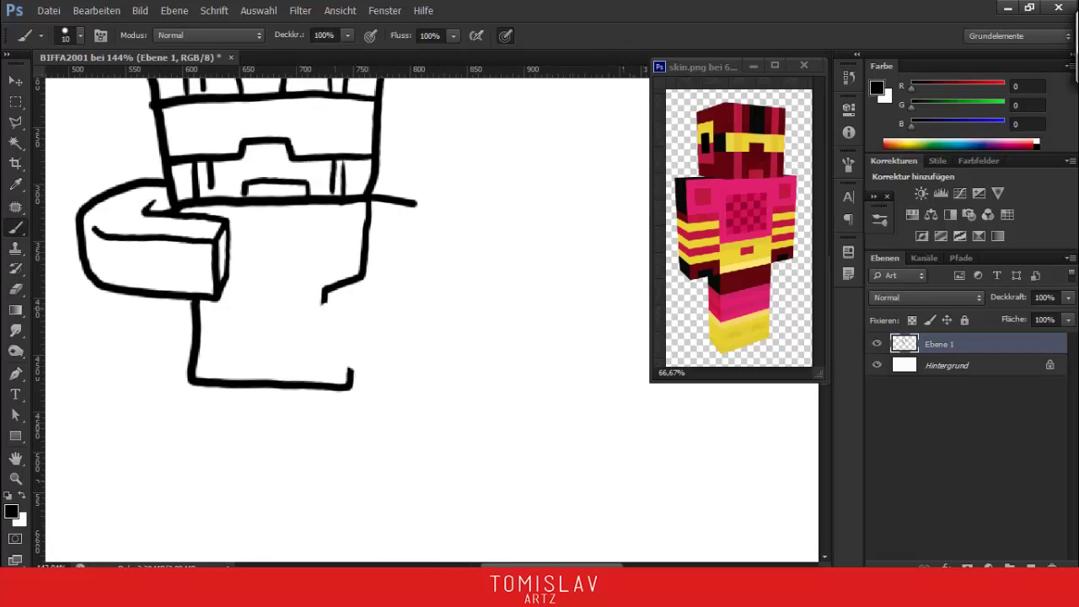
{"action": "left_click_drag", "start_coordinate": [374, 204], "coordinate": [371, 309]}
{"action": "key", "text": "l"}
{"action": "key", "text": "ctrl+t"}
{"action": "left_click_drag", "start_coordinate": [489, 253], "coordinate": [459, 244]}
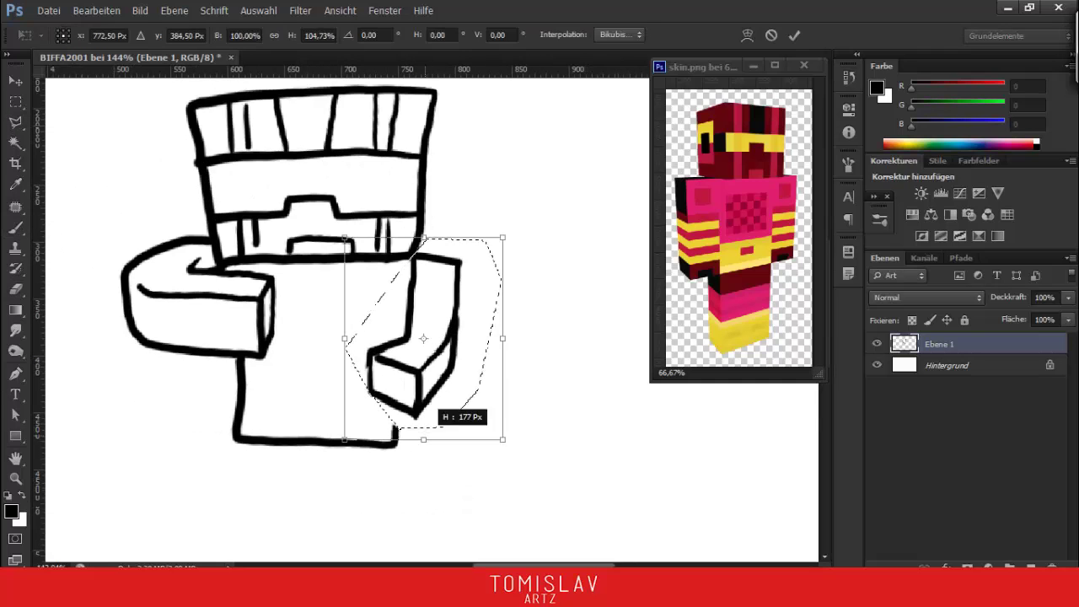
{"action": "key", "text": "Return"}
Sketch a saucer ellipse on the right arm
{"action": "key", "text": "e"}
{"action": "key", "text": "b"}
{"action": "left_click_drag", "start_coordinate": [337, 337], "coordinate": [406, 327]}
{"action": "left_click_drag", "start_coordinate": [485, 308], "coordinate": [472, 324]}
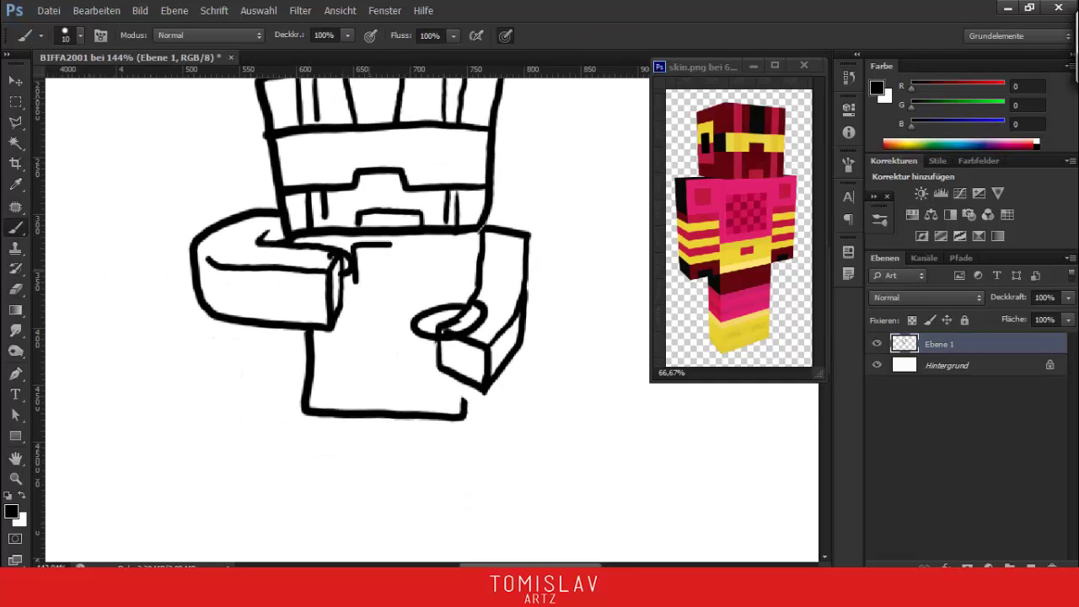
Undo a trial stroke and add a fresh empty layer above the sketch
{"action": "scroll", "coordinate": [405, 278], "scroll_direction": "down", "scroll_amount": 2}
{"action": "left_click_drag", "start_coordinate": [143, 311], "coordinate": [300, 274]}
{"action": "key", "text": "ctrl+z"}
{"action": "scroll", "coordinate": [404, 278], "scroll_direction": "down", "scroll_amount": 3}
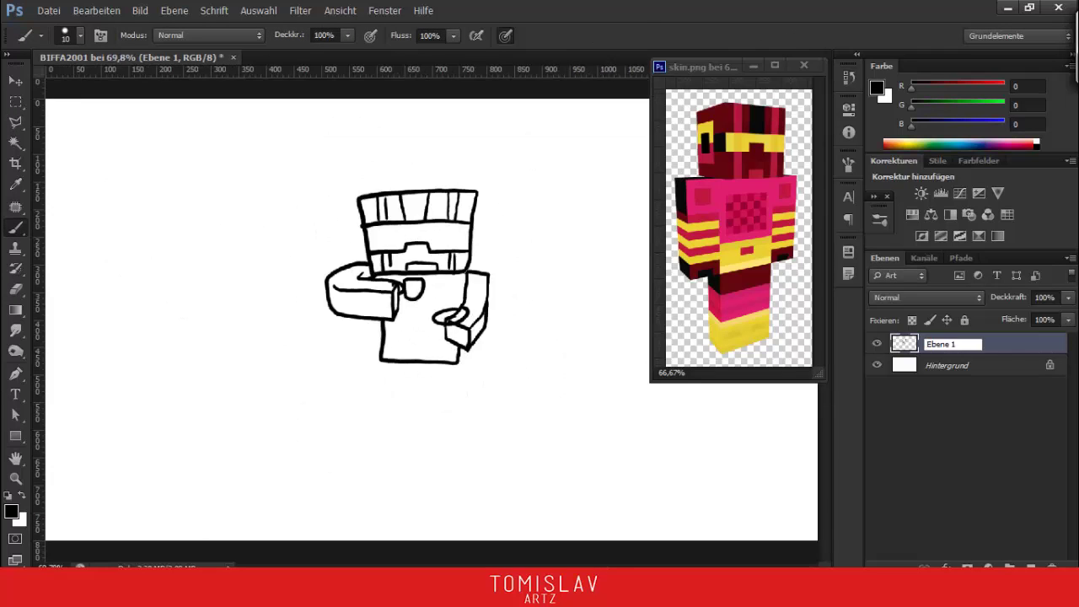
{"action": "key", "text": "ctrl+shift+alt+n"}
{"action": "scroll", "coordinate": [405, 278], "scroll_direction": "up", "scroll_amount": 3}
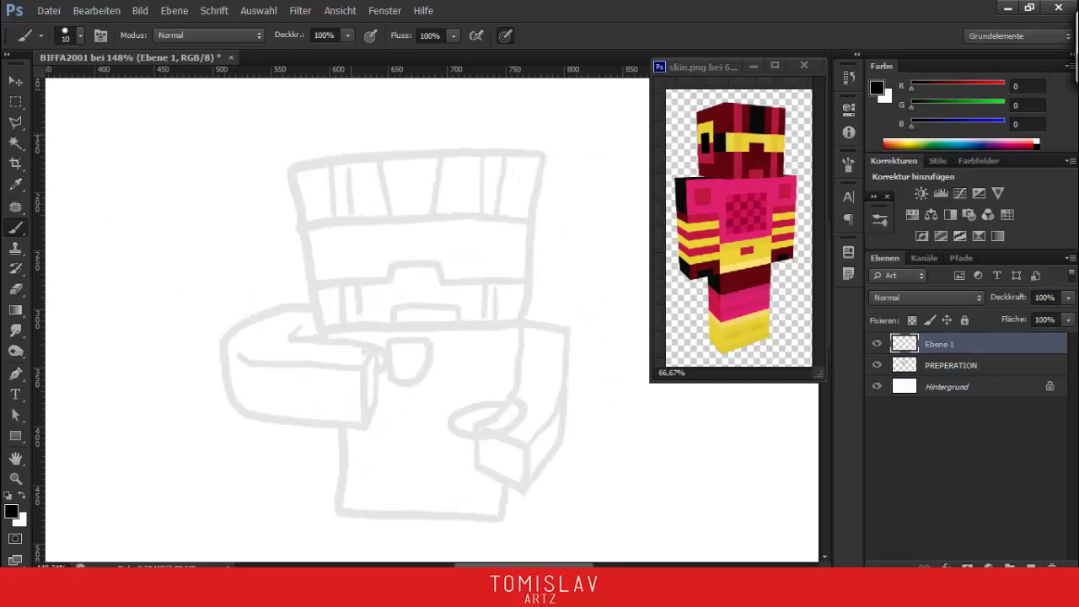
Ink the visor outline as a closed box across the head
{"action": "mouse_move", "coordinate": [278, 232]}
{"action": "left_mouse_down"}
{"action": "mouse_move", "coordinate": [520, 221]}
{"action": "mouse_move", "coordinate": [358, 280]}
{"action": "mouse_move", "coordinate": [511, 275]}
{"action": "left_mouse_up"}
{"action": "left_click_drag", "start_coordinate": [521, 220], "coordinate": [512, 276]}
{"action": "left_click_drag", "start_coordinate": [512, 278], "coordinate": [454, 316]}
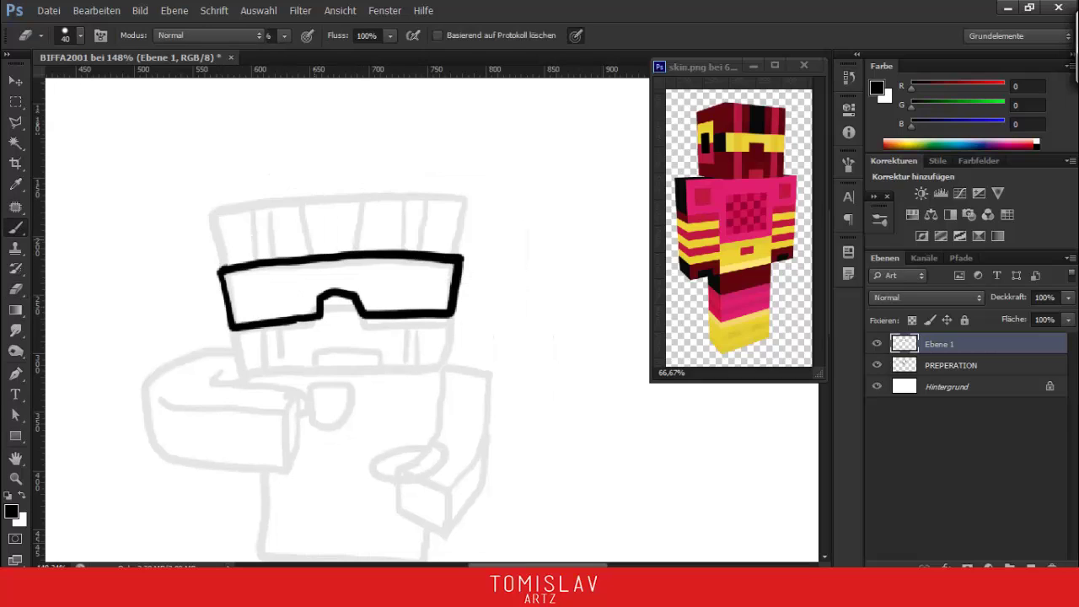
{"action": "mouse_move", "coordinate": [213, 211]}
{"action": "left_mouse_down"}
{"action": "mouse_move", "coordinate": [465, 200]}
{"action": "mouse_move", "coordinate": [398, 174]}
{"action": "left_mouse_up"}
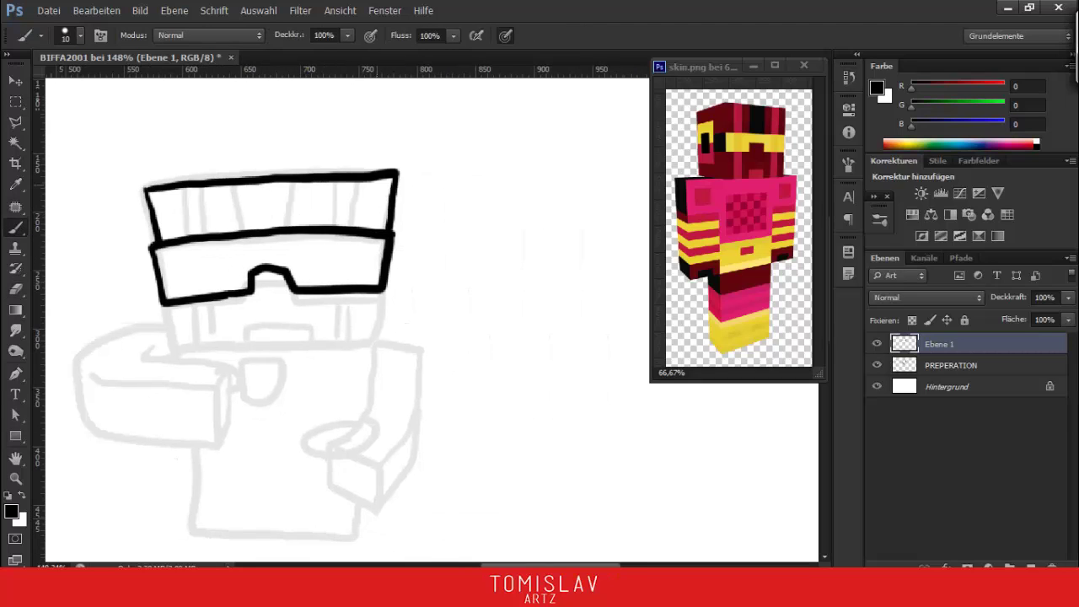
{"action": "key", "text": "e"}
{"action": "key", "text": "b"}
Ink the head box sides and its vertical stripes over the guide
{"action": "left_click_drag", "start_coordinate": [337, 295], "coordinate": [364, 236]}
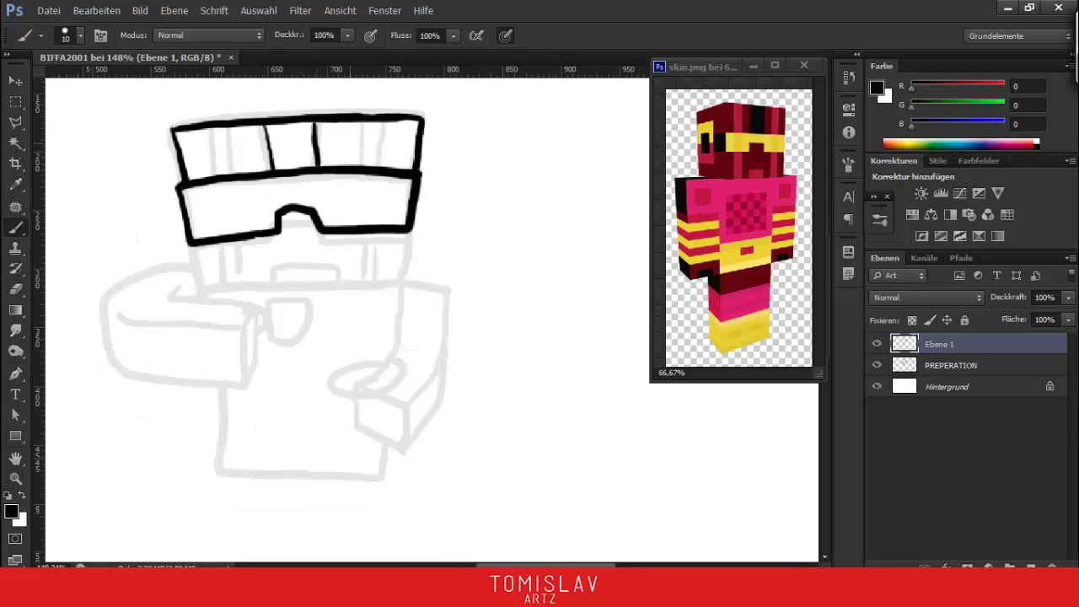
{"action": "left_click_drag", "start_coordinate": [347, 297], "coordinate": [337, 269]}
{"action": "mouse_move", "coordinate": [186, 217]}
{"action": "left_mouse_down"}
{"action": "mouse_move", "coordinate": [198, 257]}
{"action": "mouse_move", "coordinate": [397, 206]}
{"action": "mouse_move", "coordinate": [376, 248]}
{"action": "left_mouse_up"}
{"action": "left_click_drag", "start_coordinate": [337, 337], "coordinate": [430, 333]}
{"action": "left_click_drag", "start_coordinate": [338, 338], "coordinate": [345, 333]}
{"action": "left_click_drag", "start_coordinate": [326, 209], "coordinate": [326, 246]}
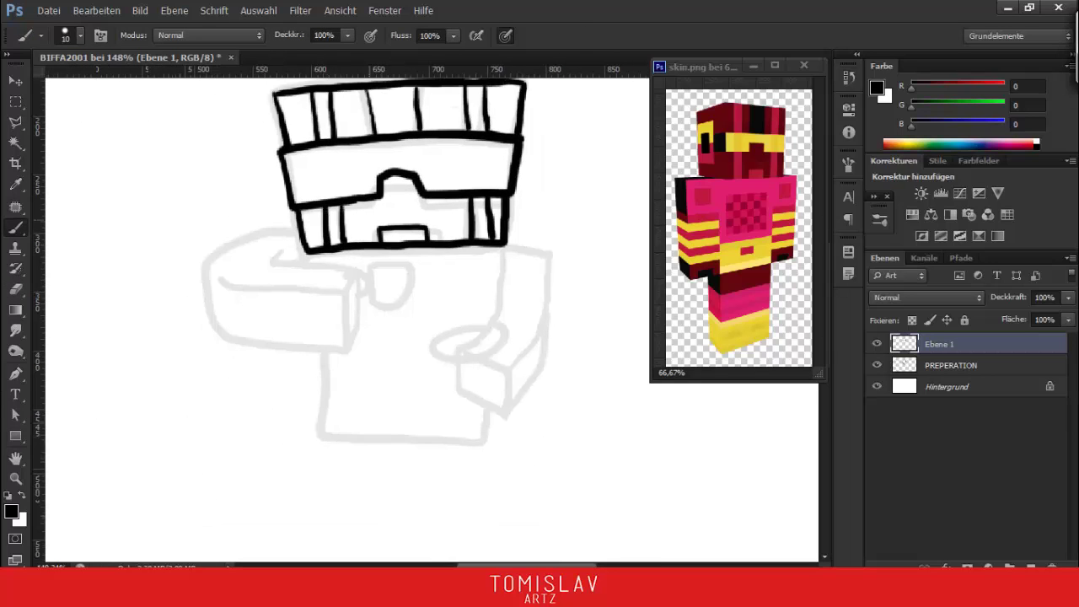
{"action": "left_click_drag", "start_coordinate": [380, 295], "coordinate": [341, 344]}
{"action": "left_click_drag", "start_coordinate": [485, 186], "coordinate": [476, 253]}
{"action": "mouse_move", "coordinate": [380, 295]}
{"action": "left_mouse_down"}
{"action": "mouse_move", "coordinate": [413, 370]}
{"action": "mouse_move", "coordinate": [413, 202]}
{"action": "left_mouse_up"}
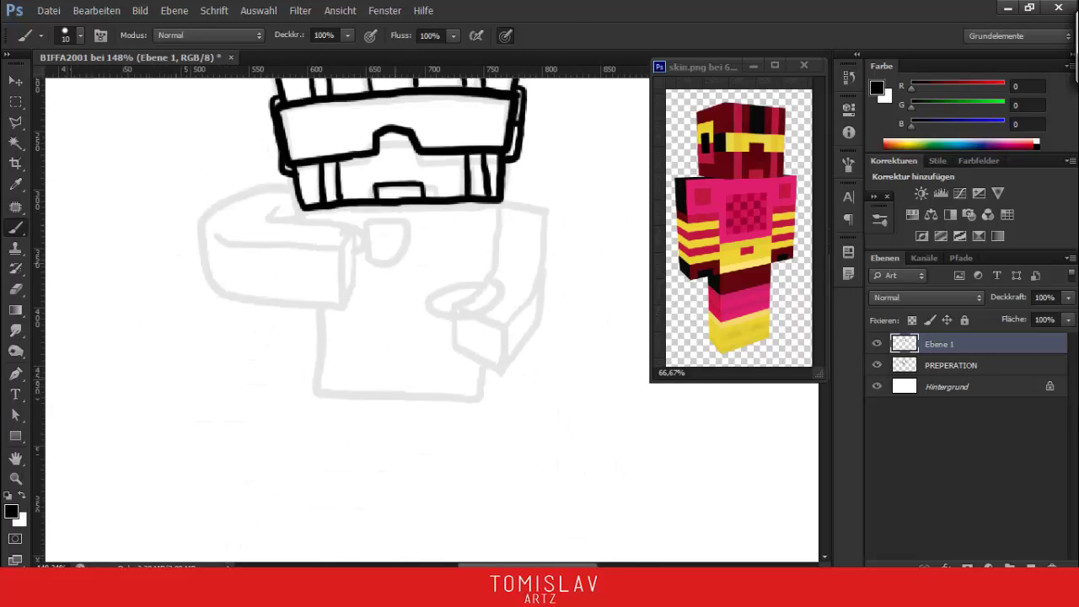
Change the brush size and ink the teacup bowl with its handle
{"action": "mouse_move", "coordinate": [379, 295]}
{"action": "left_mouse_down"}
{"action": "mouse_move", "coordinate": [421, 328]}
{"action": "mouse_move", "coordinate": [312, 249]}
{"action": "mouse_move", "coordinate": [303, 223]}
{"action": "left_mouse_up"}
{"action": "right_click", "coordinate": [333, 213]}
{"action": "key", "text": "Escape"}
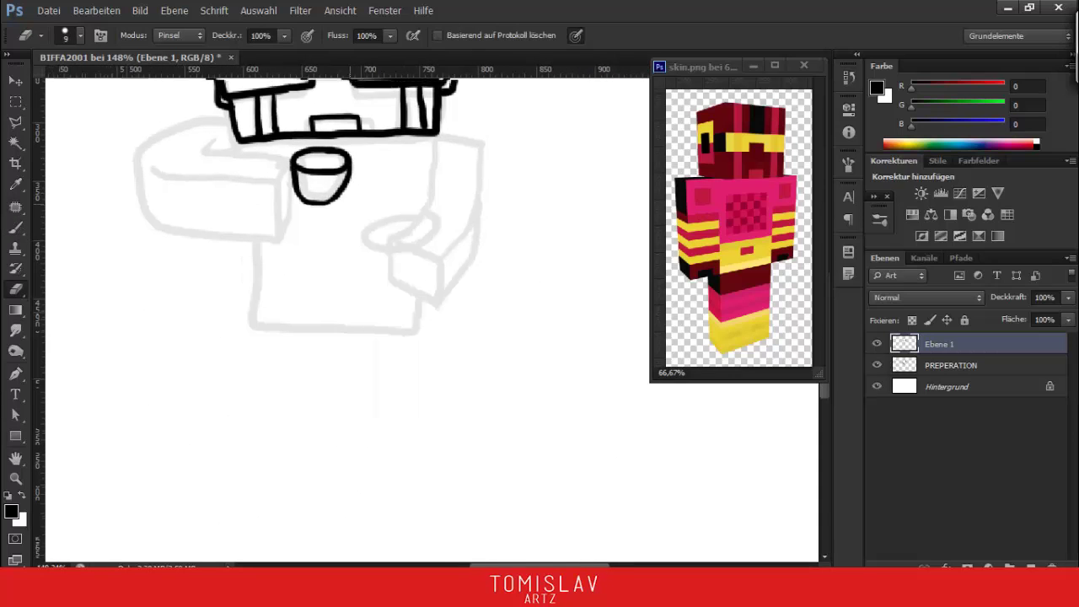
{"action": "left_click_drag", "start_coordinate": [380, 295], "coordinate": [438, 315]}
{"action": "left_click_drag", "start_coordinate": [349, 182], "coordinate": [350, 214]}
{"action": "left_click_drag", "start_coordinate": [379, 295], "coordinate": [430, 325]}
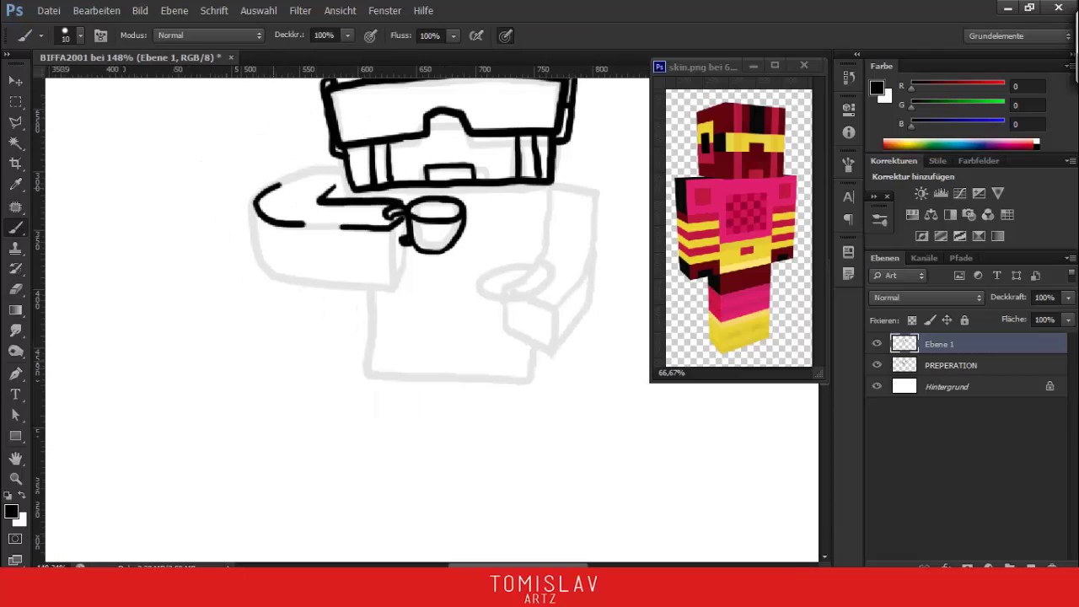
Ink the tray-like left arm with a small rhombus on its top
{"action": "left_click_drag", "start_coordinate": [281, 184], "coordinate": [344, 171]}
{"action": "left_click_drag", "start_coordinate": [379, 294], "coordinate": [380, 274]}
{"action": "mouse_move", "coordinate": [255, 207]}
{"action": "left_mouse_down"}
{"action": "mouse_move", "coordinate": [386, 266]}
{"action": "mouse_move", "coordinate": [387, 358]}
{"action": "left_mouse_up"}
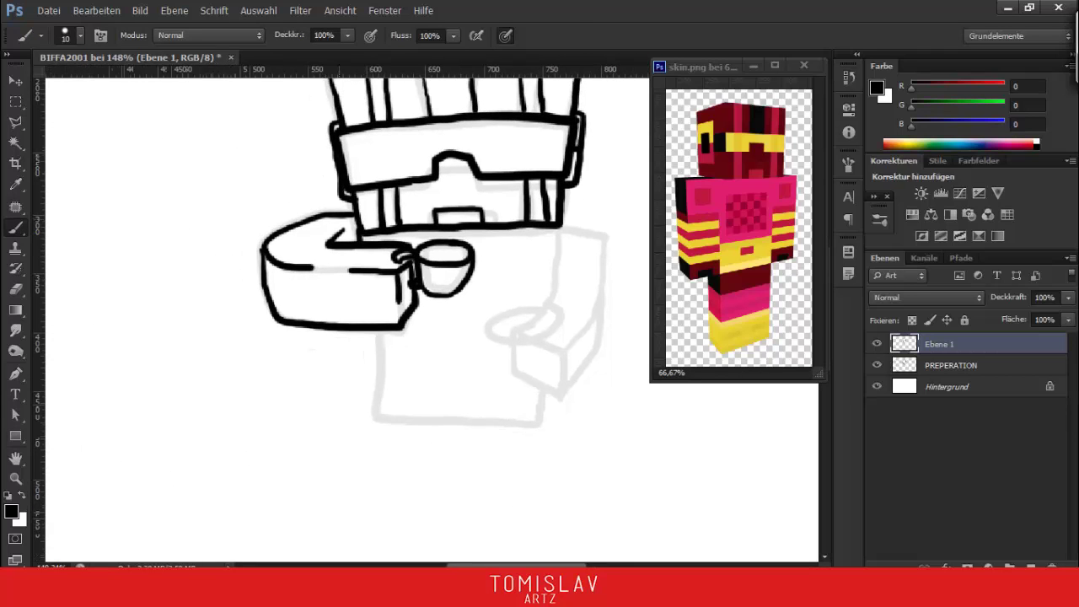
{"action": "left_click_drag", "start_coordinate": [310, 224], "coordinate": [337, 222]}
{"action": "mouse_move", "coordinate": [379, 295]}
{"action": "left_mouse_down"}
{"action": "mouse_move", "coordinate": [376, 270]}
{"action": "mouse_move", "coordinate": [317, 321]}
{"action": "left_mouse_up"}
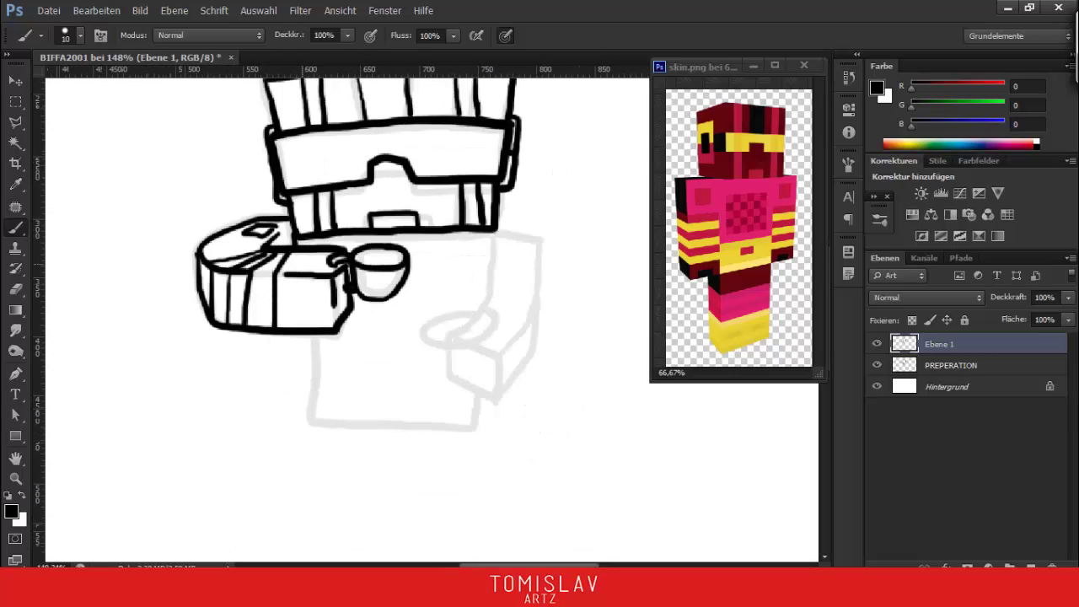
Ink the body's top edge, the arm-to-plate line and the right arm's edge
{"action": "mouse_move", "coordinate": [379, 295]}
{"action": "left_mouse_down"}
{"action": "mouse_move", "coordinate": [407, 325]}
{"action": "mouse_move", "coordinate": [420, 314]}
{"action": "mouse_move", "coordinate": [239, 177]}
{"action": "left_mouse_up"}
{"action": "left_click_drag", "start_coordinate": [408, 168], "coordinate": [470, 175]}
{"action": "left_click_drag", "start_coordinate": [369, 246], "coordinate": [404, 244]}
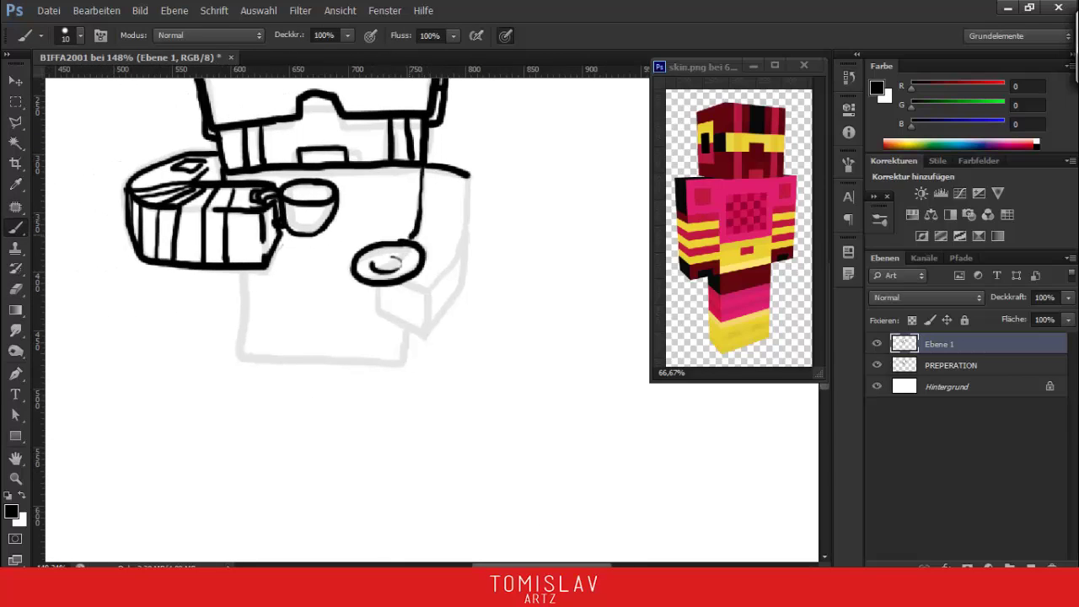
{"action": "left_click_drag", "start_coordinate": [423, 160], "coordinate": [401, 238]}
{"action": "left_click_drag", "start_coordinate": [379, 295], "coordinate": [349, 251]}
{"action": "left_click_drag", "start_coordinate": [342, 240], "coordinate": [357, 278]}
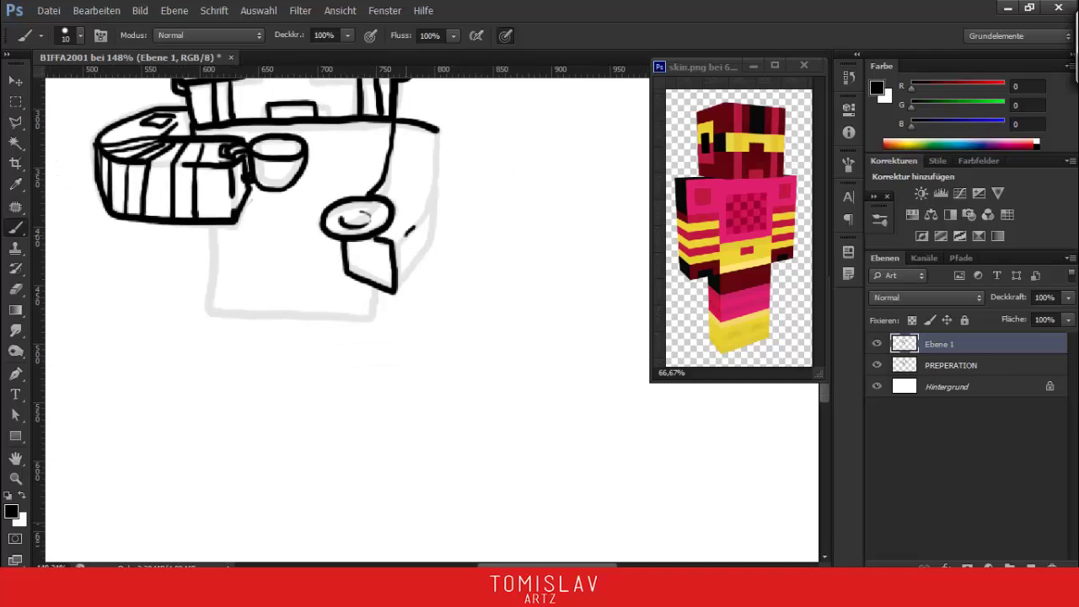
{"action": "mouse_move", "coordinate": [438, 133]}
{"action": "left_mouse_down"}
{"action": "mouse_move", "coordinate": [433, 230]}
{"action": "mouse_move", "coordinate": [394, 292]}
{"action": "left_mouse_up"}
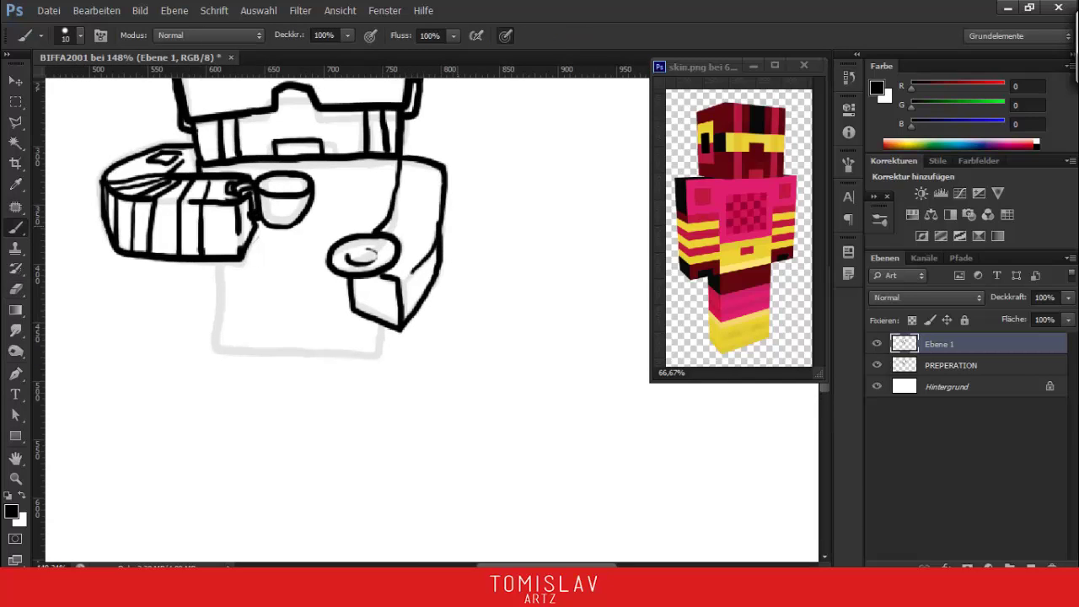
{"action": "mouse_move", "coordinate": [379, 253]}
{"action": "left_mouse_down"}
{"action": "mouse_move", "coordinate": [371, 366]}
{"action": "mouse_move", "coordinate": [417, 267]}
{"action": "left_mouse_up"}
Outline the lower body box and add hatching lines on the right arm
{"action": "left_click_drag", "start_coordinate": [95, 252], "coordinate": [114, 245]}
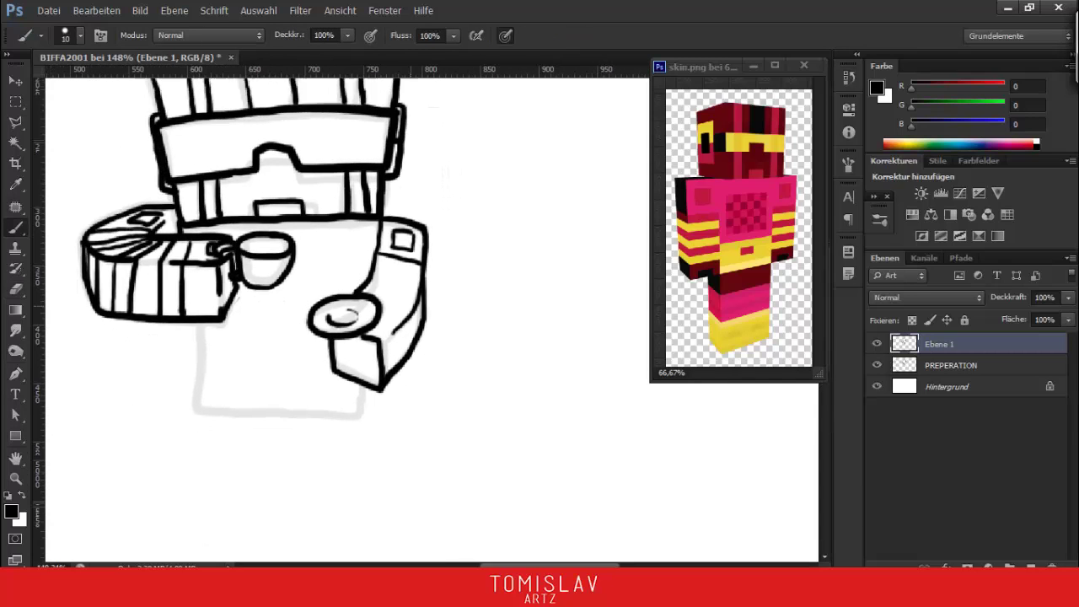
{"action": "mouse_move", "coordinate": [337, 337]}
{"action": "left_mouse_down"}
{"action": "mouse_move", "coordinate": [315, 278]}
{"action": "mouse_move", "coordinate": [413, 245]}
{"action": "left_mouse_up"}
{"action": "left_click_drag", "start_coordinate": [253, 270], "coordinate": [260, 360]}
{"action": "left_click_drag", "start_coordinate": [261, 362], "coordinate": [425, 363]}
{"action": "left_click_drag", "start_coordinate": [350, 192], "coordinate": [413, 191]}
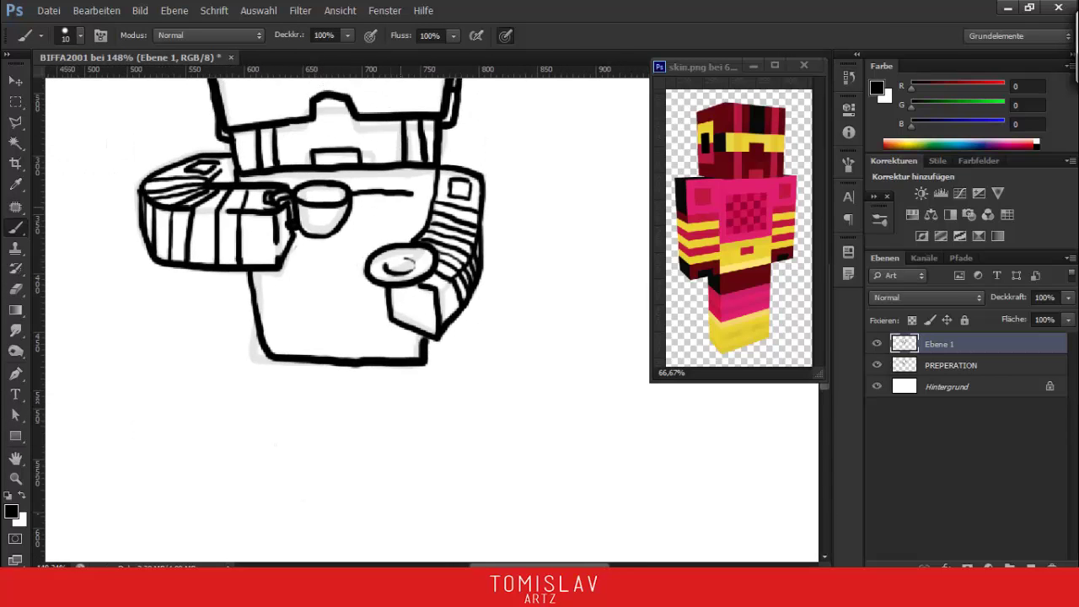
{"action": "left_click_drag", "start_coordinate": [269, 287], "coordinate": [378, 285]}
{"action": "left_click_drag", "start_coordinate": [412, 196], "coordinate": [413, 243]}
{"action": "mouse_move", "coordinate": [337, 253]}
{"action": "left_mouse_down"}
{"action": "mouse_move", "coordinate": [337, 371]}
{"action": "mouse_move", "coordinate": [337, 237]}
{"action": "left_mouse_up"}
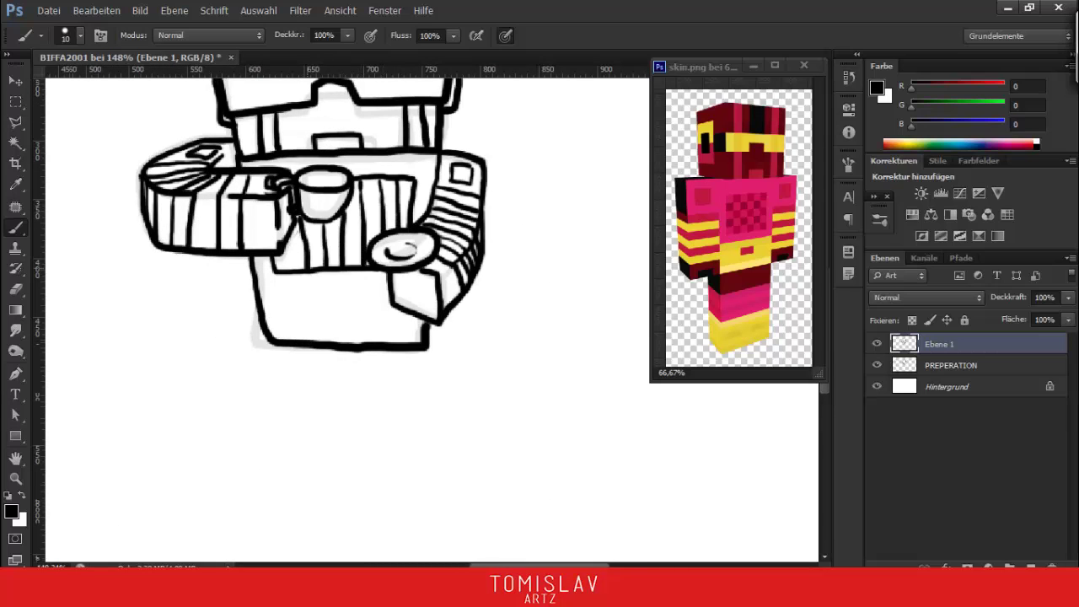
Undo a stray stroke near the teacup and hide the PREPERATION guide layer
{"action": "mouse_move", "coordinate": [337, 253]}
{"action": "left_mouse_down"}
{"action": "mouse_move", "coordinate": [318, 346]}
{"action": "mouse_move", "coordinate": [289, 342]}
{"action": "left_mouse_up"}
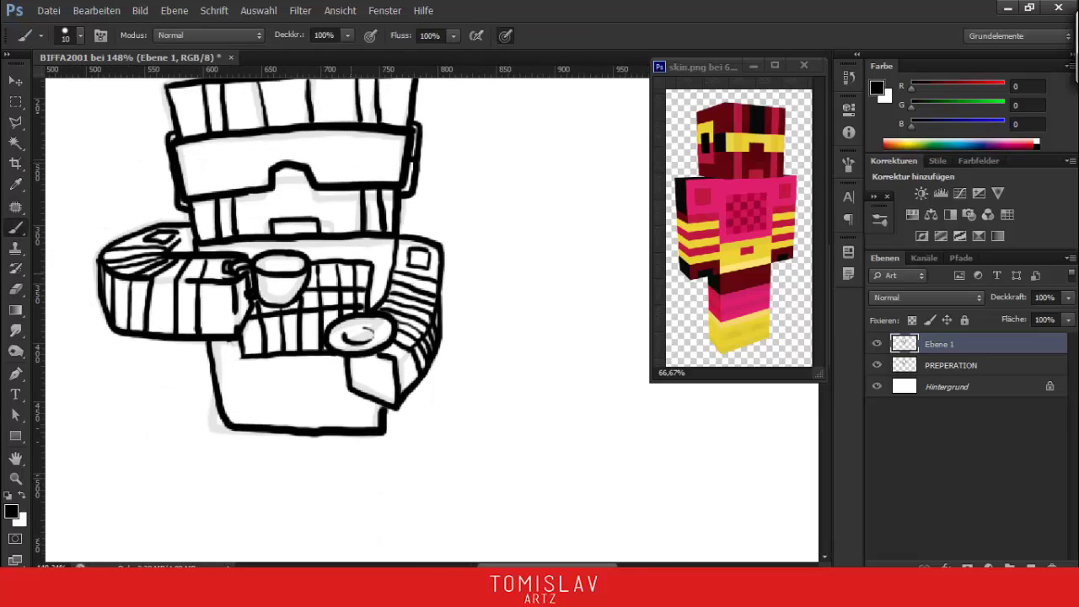
{"action": "key", "text": "ctrl+z"}
{"action": "mouse_move", "coordinate": [337, 252]}
{"action": "left_mouse_down"}
{"action": "mouse_move", "coordinate": [376, 502]}
{"action": "mouse_move", "coordinate": [392, 231]}
{"action": "left_mouse_up"}
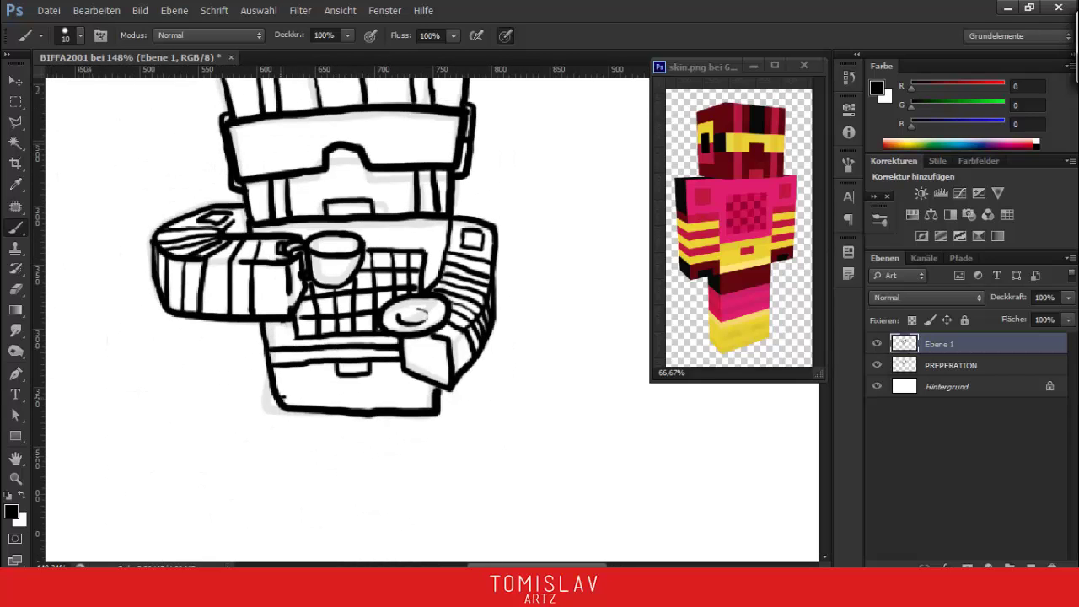
{"action": "mouse_move", "coordinate": [337, 252]}
{"action": "left_mouse_down"}
{"action": "mouse_move", "coordinate": [320, 295]}
{"action": "mouse_move", "coordinate": [196, 298]}
{"action": "mouse_move", "coordinate": [345, 335]}
{"action": "left_mouse_up"}
{"action": "left_click", "coordinate": [876, 365]}
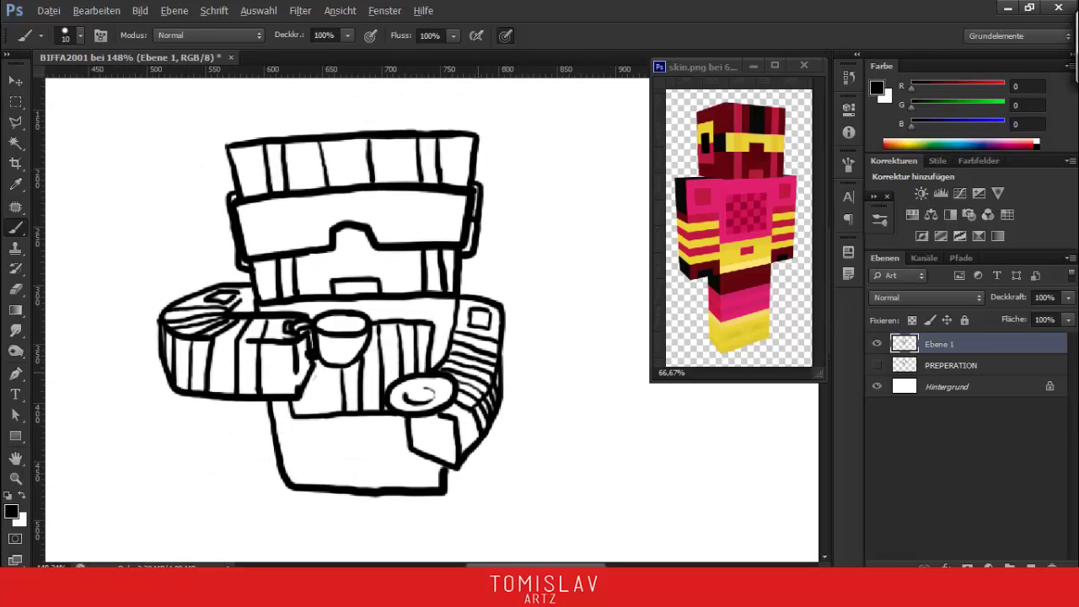
Erase the hatching on the right arm panel back to plain outlines
{"action": "key", "text": "e"}
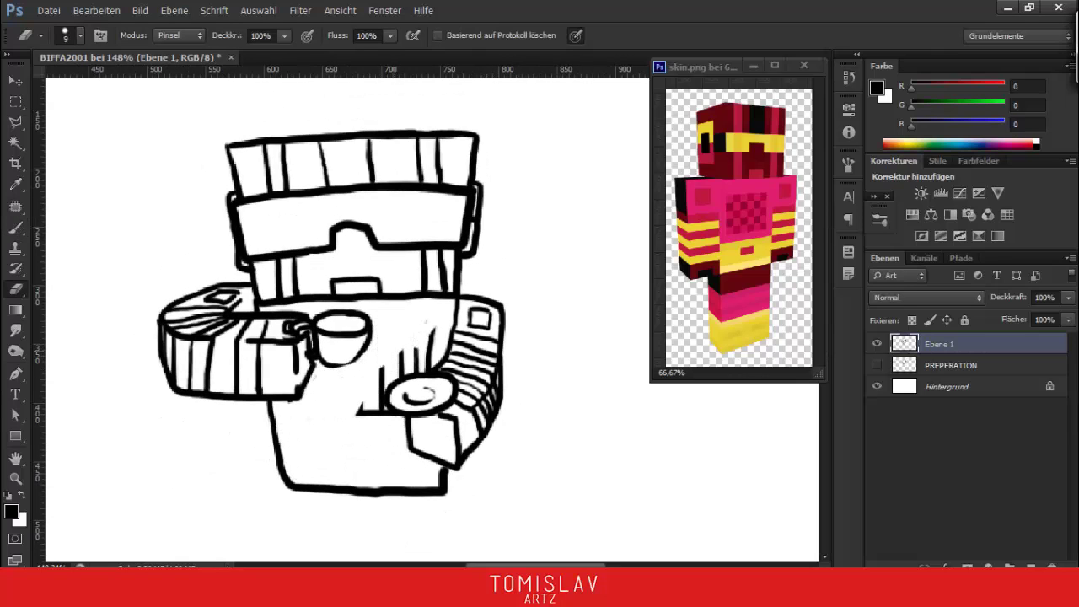
{"action": "left_click_drag", "start_coordinate": [337, 320], "coordinate": [246, 261]}
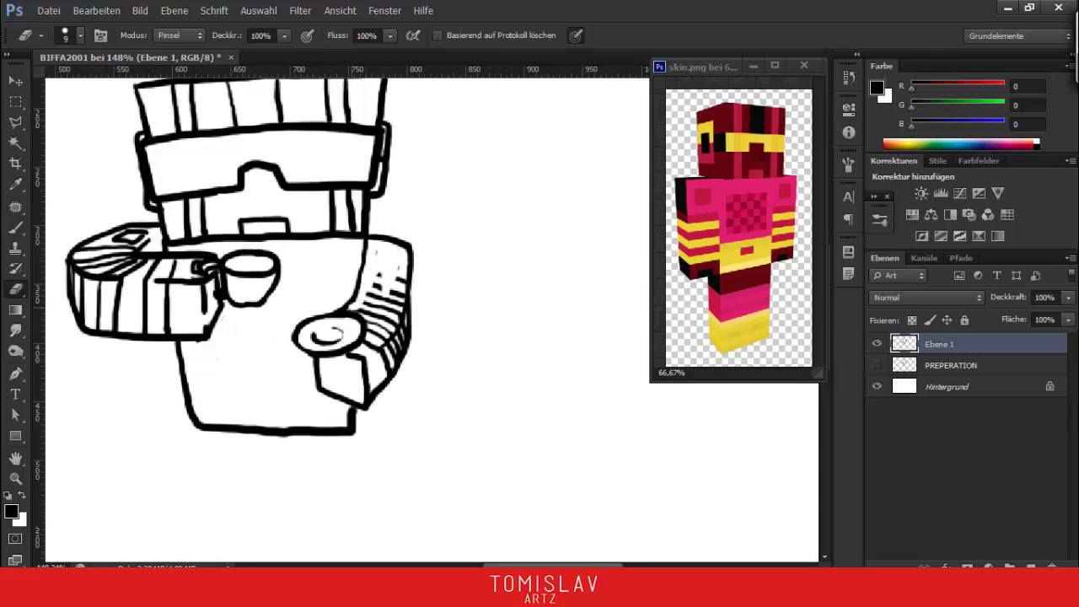
{"action": "left_click_drag", "start_coordinate": [378, 283], "coordinate": [381, 328]}
{"action": "left_click_drag", "start_coordinate": [381, 329], "coordinate": [364, 282]}
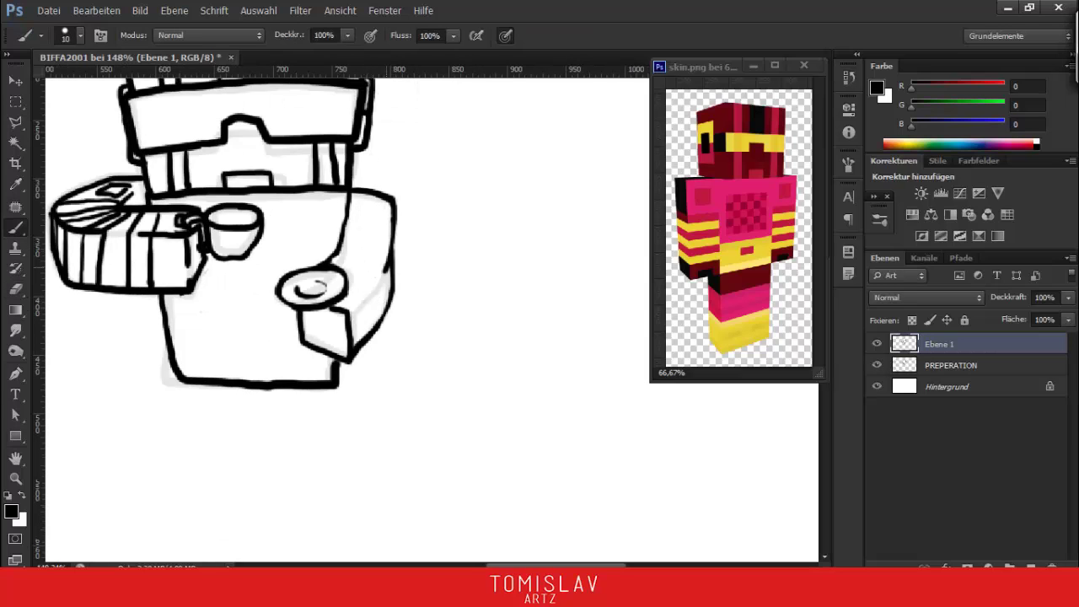
{"action": "mouse_move", "coordinate": [253, 278]}
{"action": "left_mouse_down"}
{"action": "mouse_move", "coordinate": [455, 333]}
{"action": "mouse_move", "coordinate": [397, 291]}
{"action": "mouse_move", "coordinate": [325, 358]}
{"action": "left_mouse_up"}
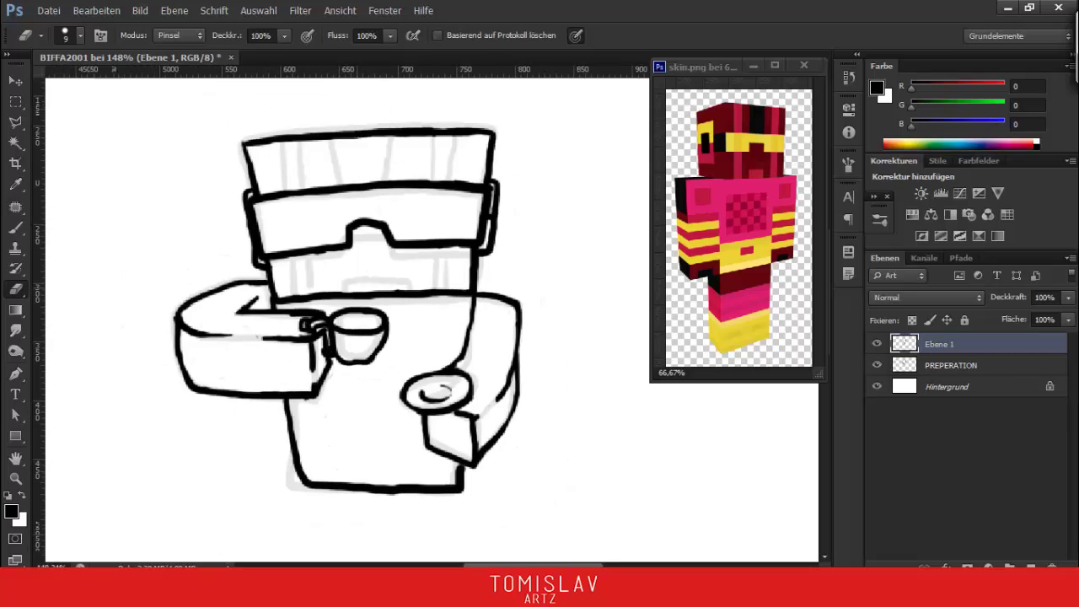
On a new layer, fill the visor selection with a gold yellow-orange gradient
{"action": "key", "text": "ctrl+shift+alt+n"}
{"action": "key", "text": "i"}
{"action": "left_click", "coordinate": [11, 510]}
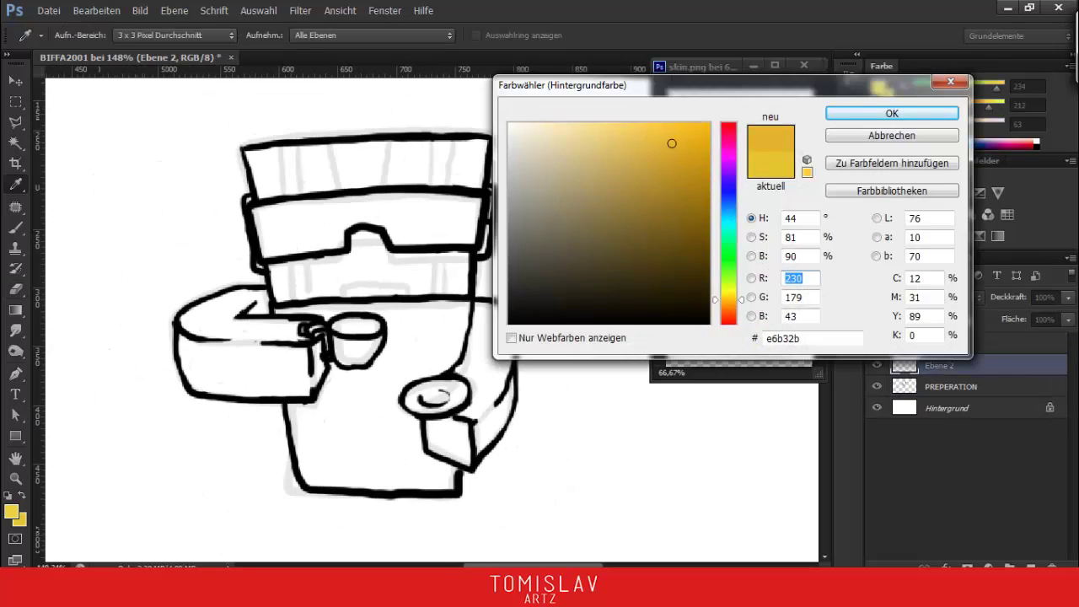
{"action": "key", "text": "Return"}
{"action": "key", "text": "l"}
{"action": "key", "text": "g"}
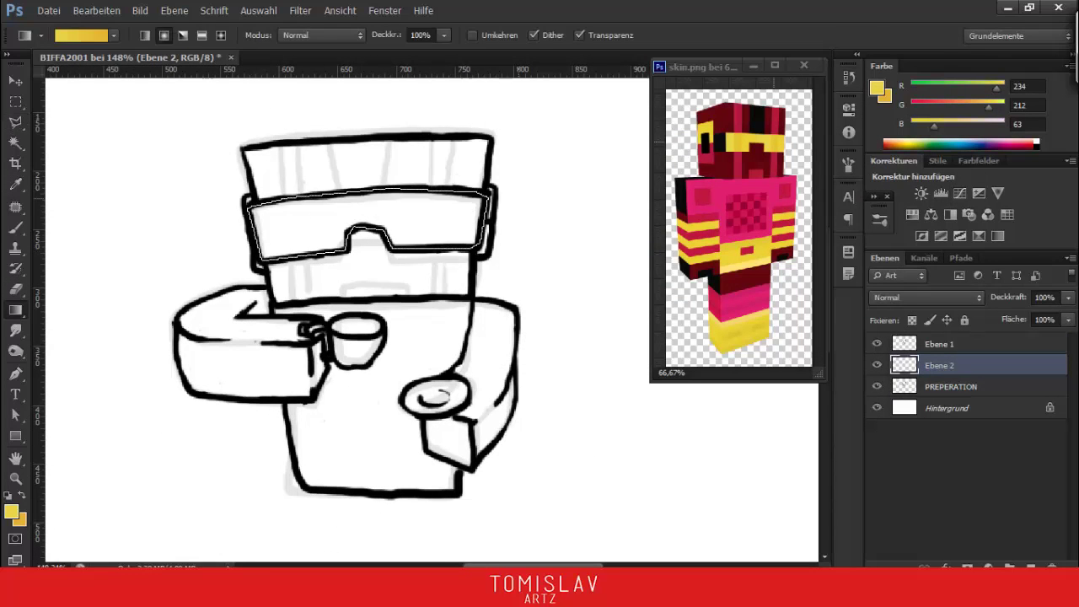
{"action": "left_click_drag", "start_coordinate": [371, 198], "coordinate": [371, 253]}
{"action": "key", "text": "ctrl+d"}
Fill the hat top and face with dark red sampled from the reference
{"action": "key", "text": "i"}
{"action": "left_click", "coordinate": [708, 126]}
{"action": "key", "text": "l"}
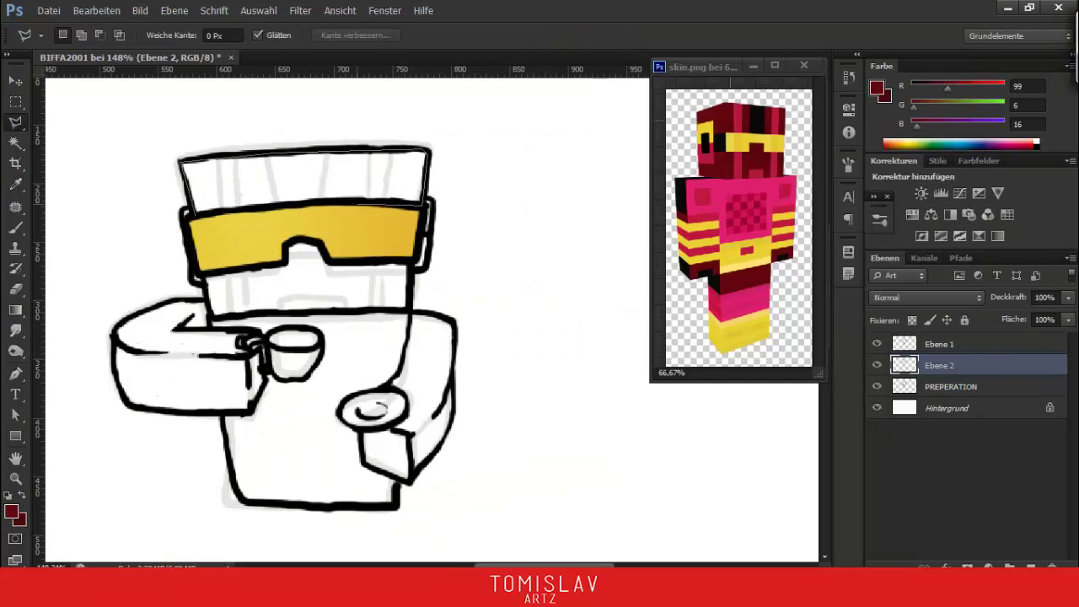
{"action": "key", "text": "g"}
{"action": "left_click", "coordinate": [303, 177]}
{"action": "key", "text": "l"}
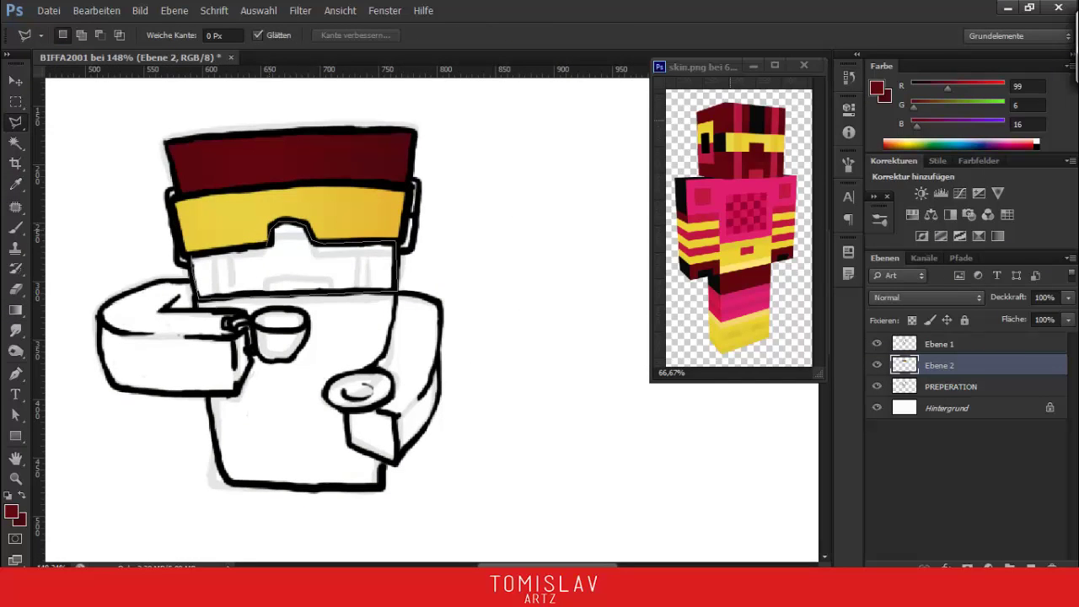
{"action": "key", "text": "g"}
{"action": "left_click", "coordinate": [295, 253]}
{"action": "key", "text": "ctrl+d"}
Paint a crimson stripe on the hat on a separate layer and merge it down
{"action": "key", "text": "b"}
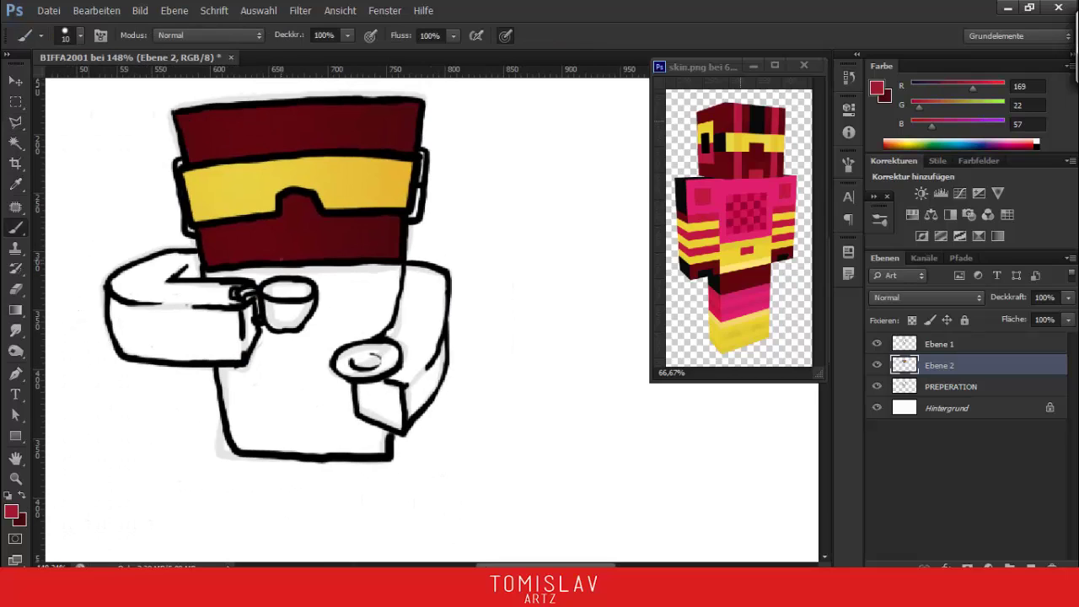
{"action": "left_click", "coordinate": [877, 365]}
{"action": "key", "text": "ctrl+shift+alt+n"}
{"action": "left_click_drag", "start_coordinate": [364, 103], "coordinate": [364, 150]}
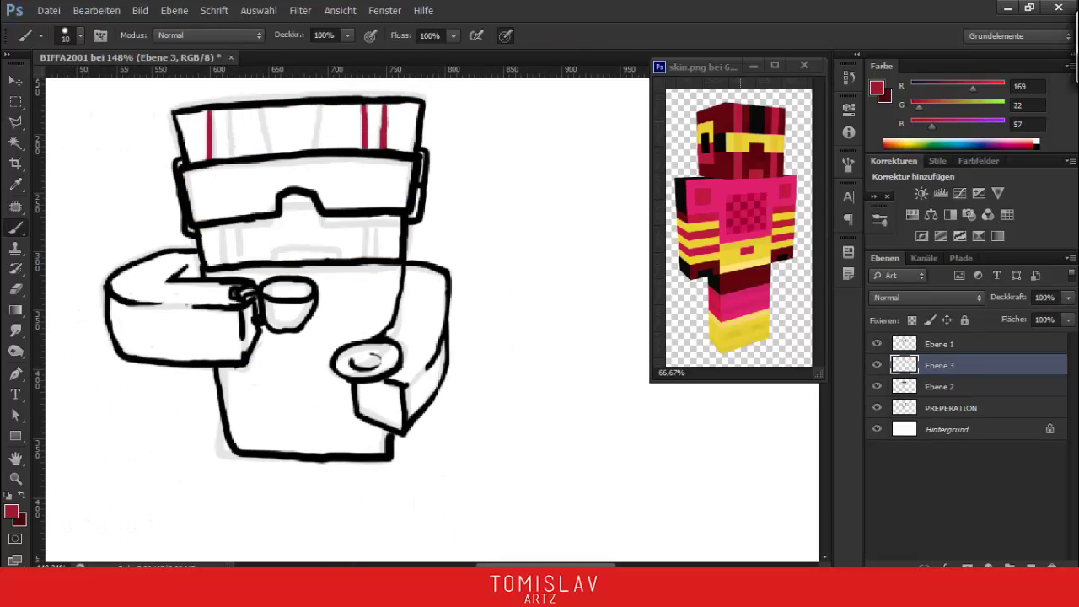
{"action": "key", "text": "ctrl+e"}
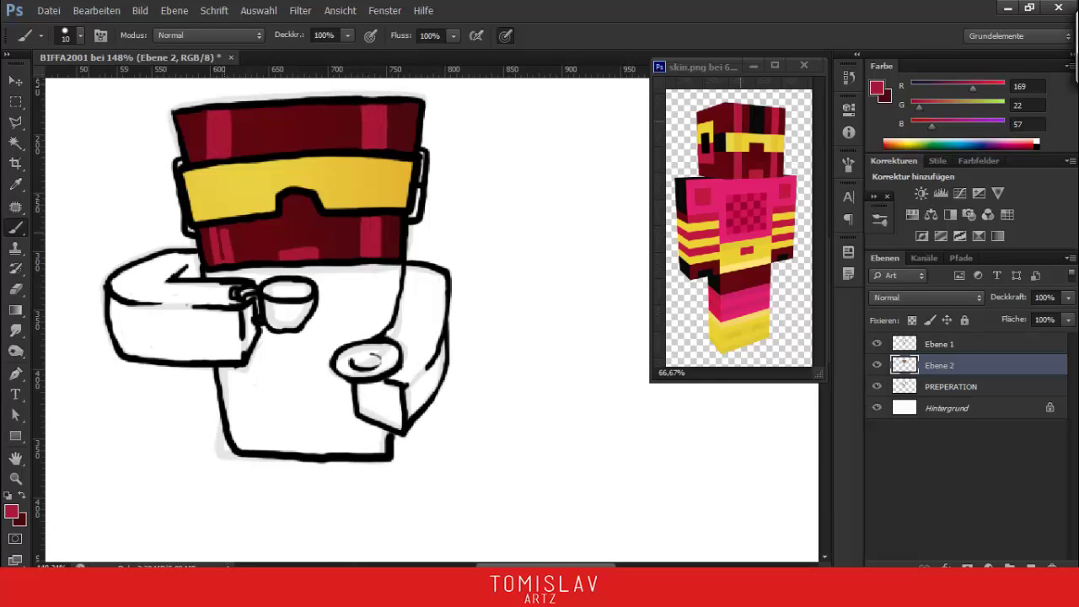
Paint black stripes on the hat top with a resized brush
{"action": "left_click", "coordinate": [15, 351]}
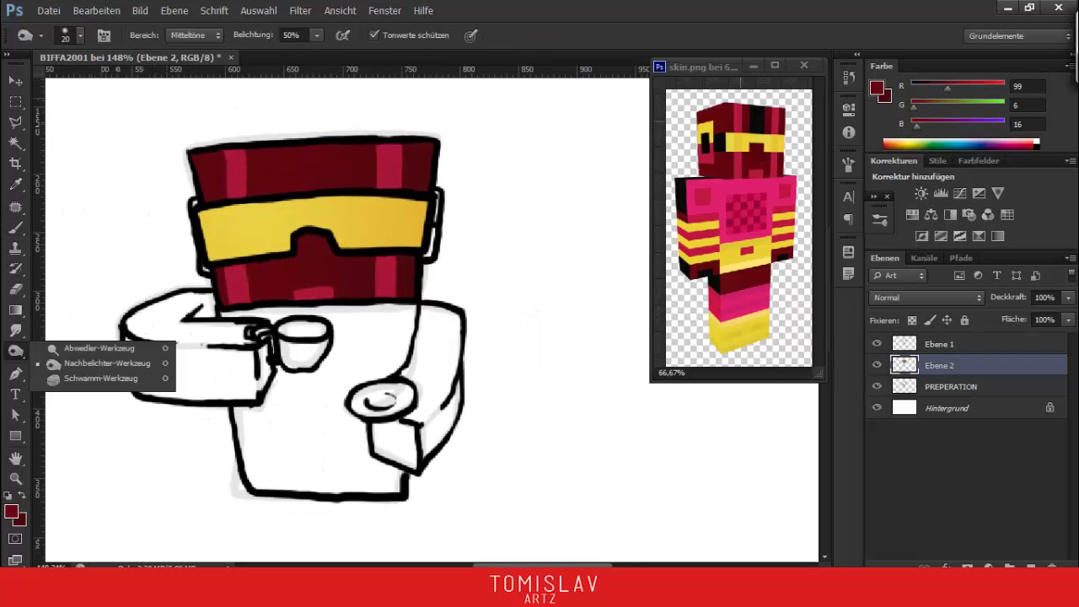
{"action": "key", "text": "b"}
{"action": "right_click", "coordinate": [272, 177]}
{"action": "key", "text": "Escape"}
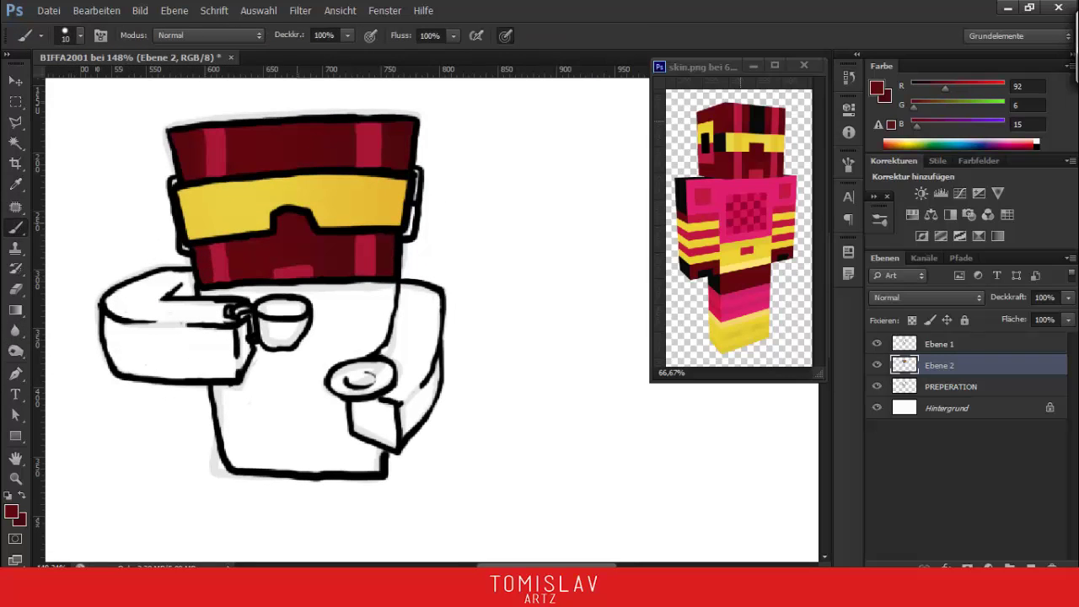
{"action": "left_click_drag", "start_coordinate": [337, 252], "coordinate": [257, 291]}
{"action": "left_click", "coordinate": [219, 510], "text": "alt"}
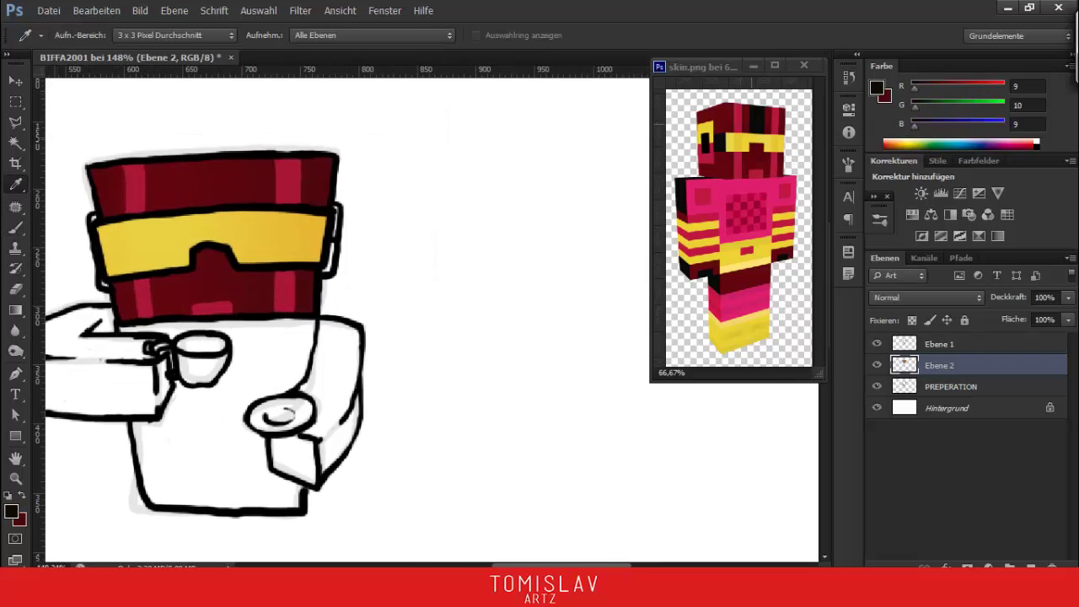
{"action": "key", "text": "b"}
{"action": "left_click_drag", "start_coordinate": [177, 176], "coordinate": [177, 207]}
{"action": "mouse_move", "coordinate": [202, 164]}
{"action": "left_mouse_down"}
{"action": "mouse_move", "coordinate": [202, 207]}
{"action": "mouse_move", "coordinate": [224, 202]}
{"action": "left_mouse_up"}
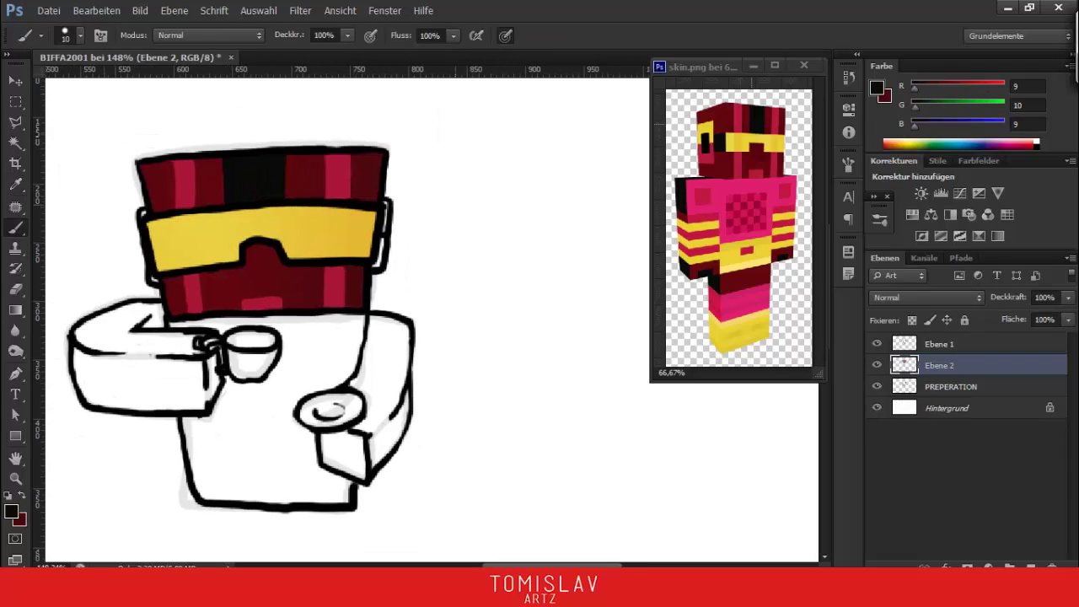
{"action": "left_click", "coordinate": [381, 253], "text": "alt"}
{"action": "left_click_drag", "start_coordinate": [381, 253], "coordinate": [427, 242]}
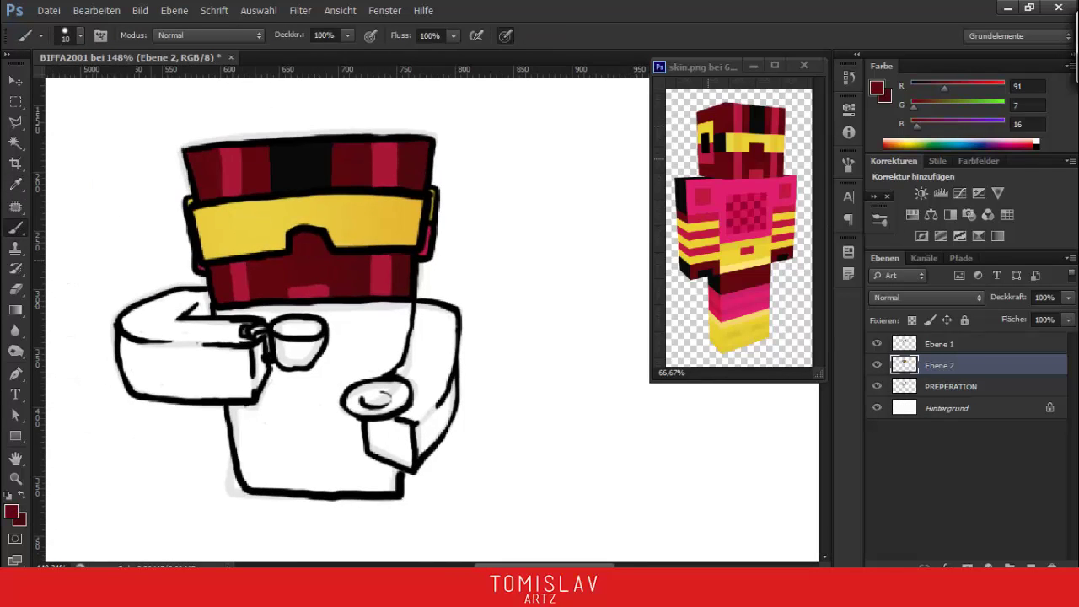
Select the torso and fill it with a pink gradient
{"action": "key", "text": "l"}
{"action": "double_click", "coordinate": [240, 487]}
{"action": "key", "text": "g"}
{"action": "left_click", "coordinate": [11, 512]}
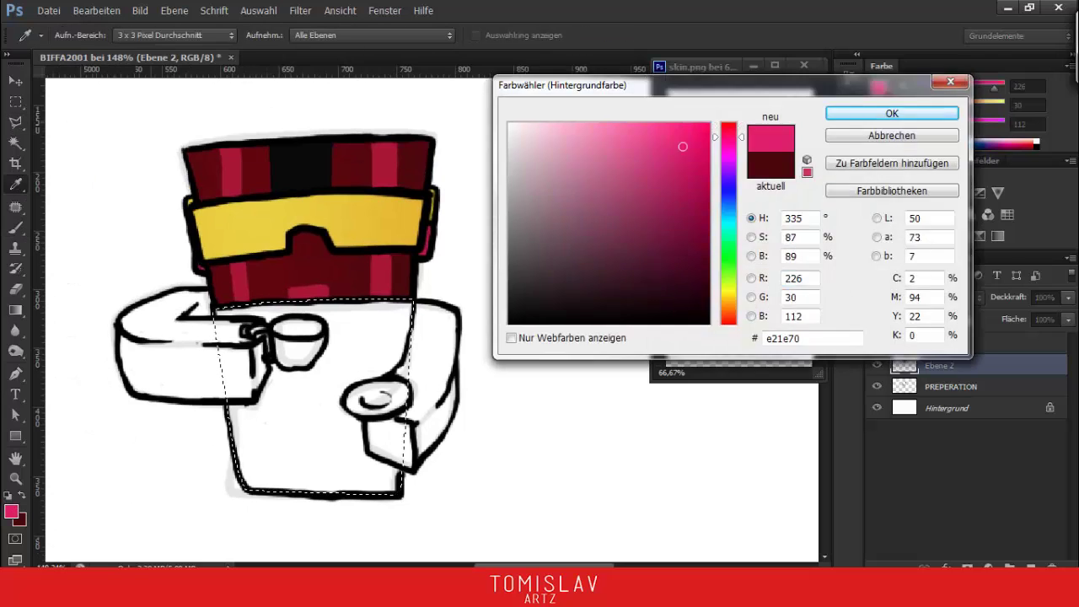
{"action": "left_click", "coordinate": [857, 110]}
{"action": "left_click_drag", "start_coordinate": [311, 320], "coordinate": [312, 480]}
Paint a slightly lighter pink onto both arms
{"action": "left_click", "coordinate": [11, 512]}
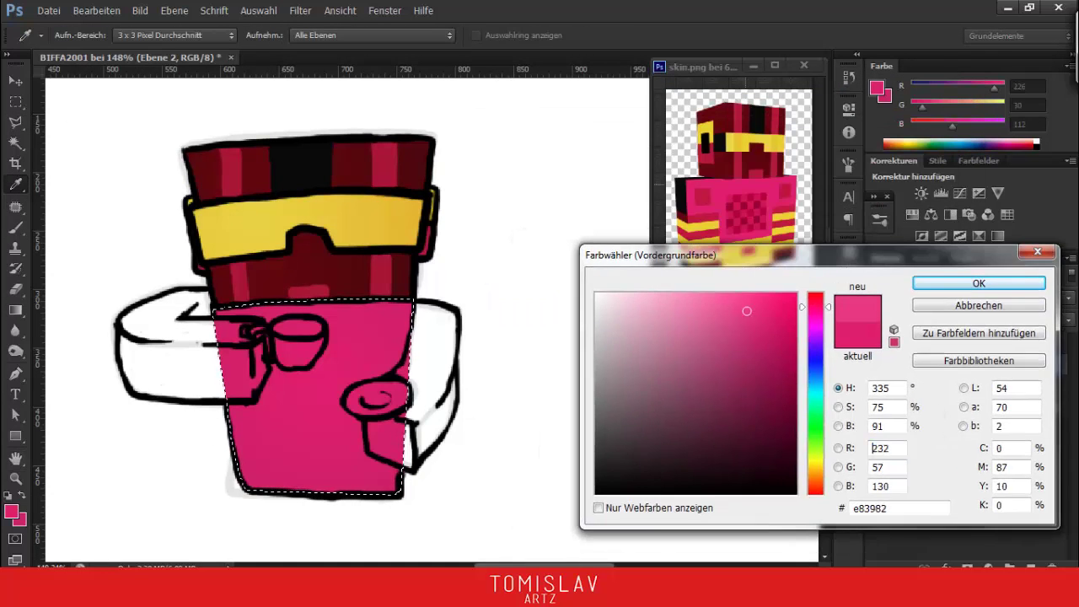
{"action": "left_click", "coordinate": [992, 211]}
{"action": "key", "text": "ctrl+d"}
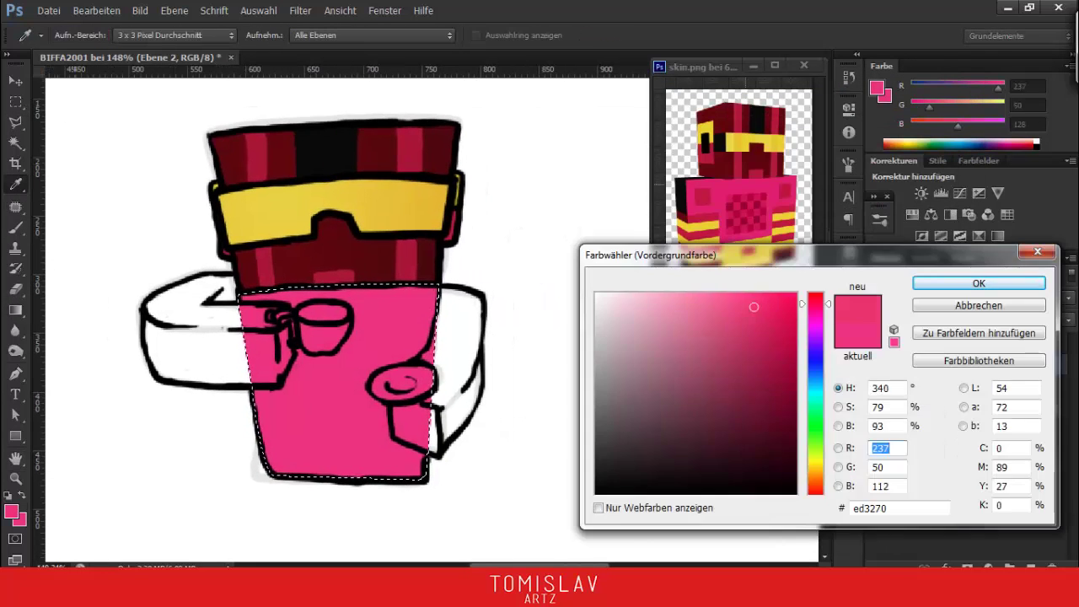
{"action": "key", "text": "b"}
{"action": "left_click_drag", "start_coordinate": [460, 302], "coordinate": [455, 396]}
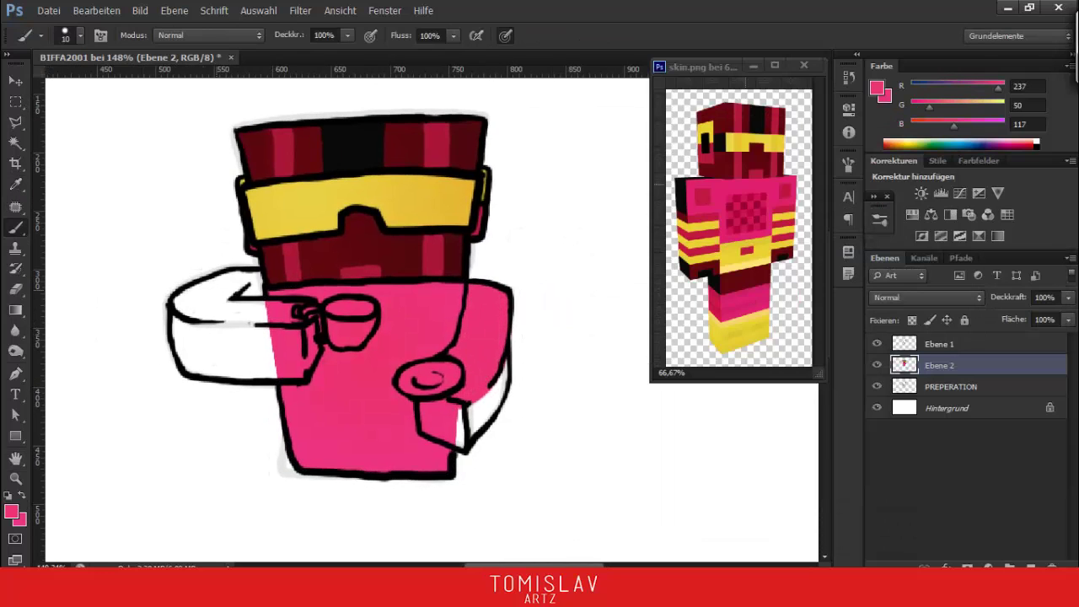
{"action": "left_click_drag", "start_coordinate": [337, 337], "coordinate": [364, 332]}
{"action": "left_click_drag", "start_coordinate": [179, 303], "coordinate": [253, 291]}
{"action": "left_click_drag", "start_coordinate": [337, 295], "coordinate": [276, 271]}
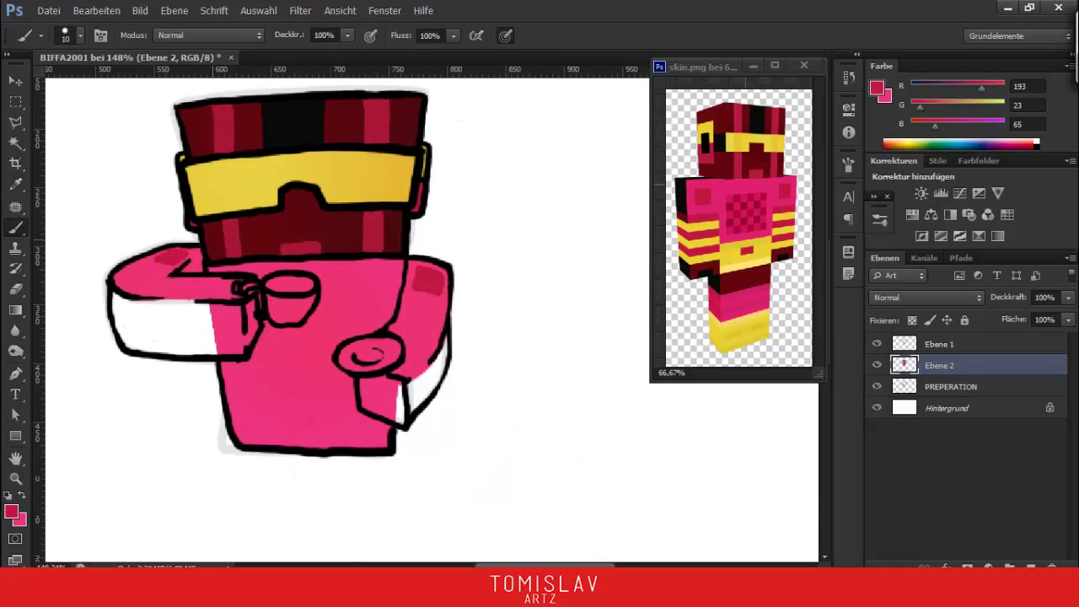
{"action": "mouse_move", "coordinate": [337, 295]}
{"action": "left_mouse_down"}
{"action": "mouse_move", "coordinate": [320, 299]}
{"action": "mouse_move", "coordinate": [381, 256]}
{"action": "left_mouse_up"}
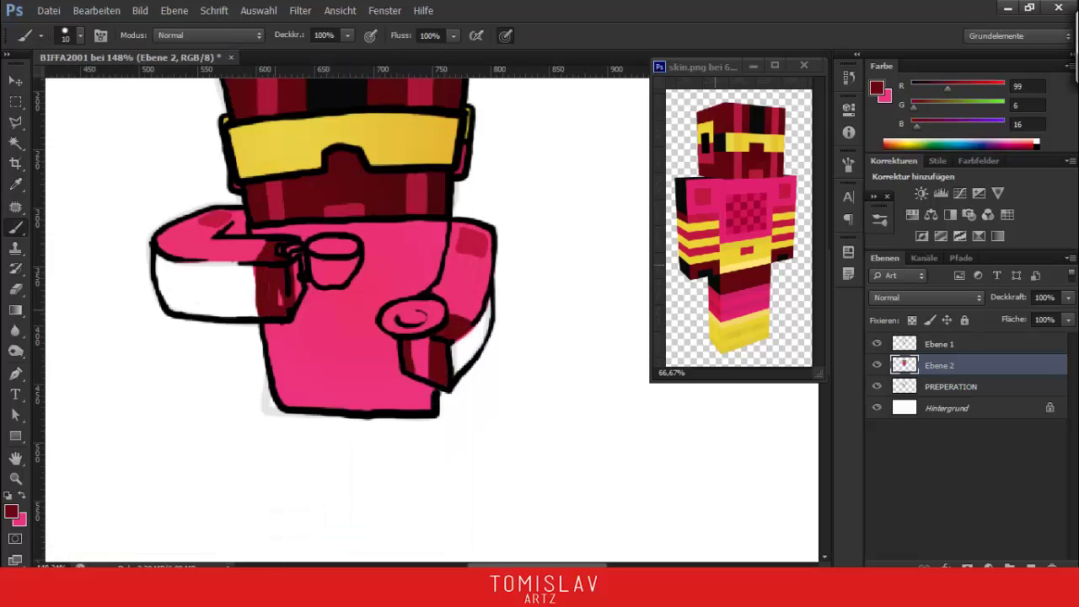
Add dark shading beside the cup and paint yellow stripes on both arms
{"action": "left_click_drag", "start_coordinate": [279, 290], "coordinate": [280, 305]}
{"action": "mouse_move", "coordinate": [297, 262]}
{"action": "left_mouse_down"}
{"action": "mouse_move", "coordinate": [298, 293]}
{"action": "mouse_move", "coordinate": [320, 299]}
{"action": "mouse_move", "coordinate": [304, 303]}
{"action": "mouse_move", "coordinate": [383, 309]}
{"action": "mouse_move", "coordinate": [337, 289]}
{"action": "left_mouse_up"}
{"action": "left_click", "coordinate": [312, 139], "text": "alt"}
{"action": "left_click", "coordinate": [282, 105], "text": "alt"}
{"action": "left_click", "coordinate": [268, 295], "text": "alt"}
{"action": "left_click_drag", "start_coordinate": [446, 307], "coordinate": [493, 322]}
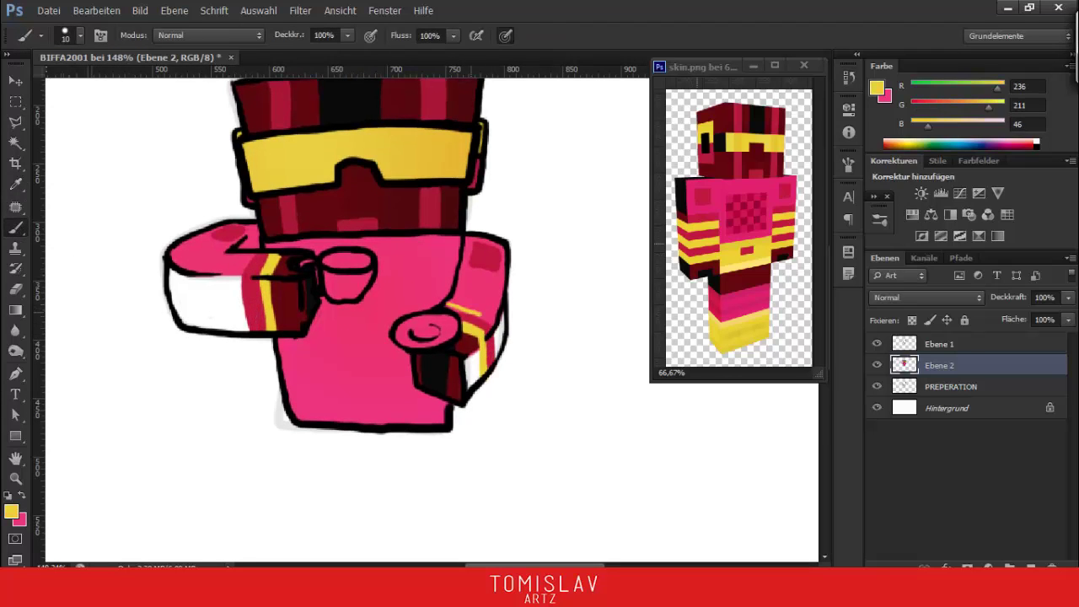
{"action": "left_click_drag", "start_coordinate": [337, 295], "coordinate": [377, 299]}
{"action": "mouse_move", "coordinate": [290, 259]}
{"action": "left_mouse_down"}
{"action": "mouse_move", "coordinate": [283, 285]}
{"action": "mouse_move", "coordinate": [331, 290]}
{"action": "mouse_move", "coordinate": [263, 303]}
{"action": "left_mouse_up"}
Add crimson stripes to the arms and erase stray paint along the sleeve edge
{"action": "left_click", "coordinate": [286, 278], "text": "alt"}
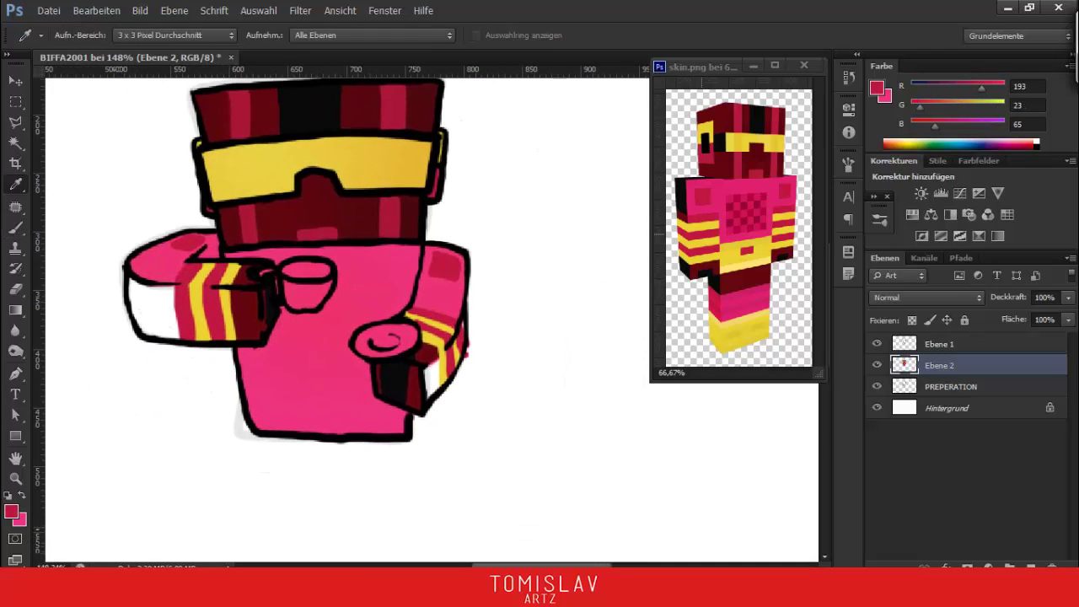
{"action": "left_click", "coordinate": [320, 160], "text": "alt"}
{"action": "left_click_drag", "start_coordinate": [462, 314], "coordinate": [470, 330]}
{"action": "left_click_drag", "start_coordinate": [337, 295], "coordinate": [321, 305]}
{"action": "left_click", "coordinate": [378, 118], "text": "alt"}
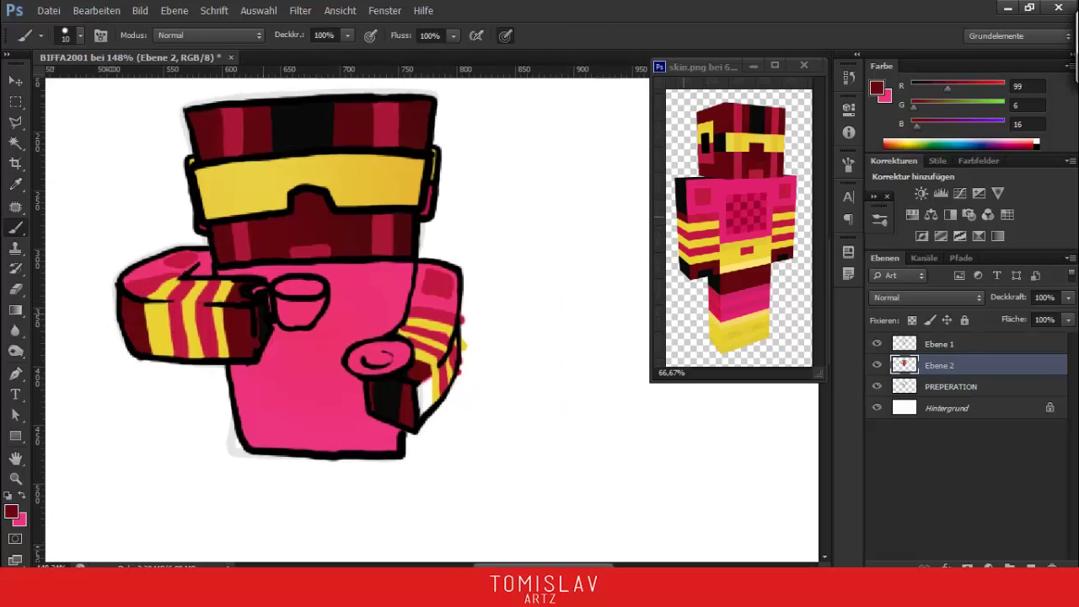
{"action": "key", "text": "e"}
{"action": "mouse_move", "coordinate": [337, 295]}
{"action": "left_mouse_down"}
{"action": "mouse_move", "coordinate": [404, 339]}
{"action": "mouse_move", "coordinate": [320, 223]}
{"action": "left_mouse_up"}
{"action": "key", "text": "b"}
Fill the lower body band yellow, tidy its edges, and add a small red dash
{"action": "left_click", "coordinate": [354, 147], "text": "alt"}
{"action": "mouse_move", "coordinate": [283, 366]}
{"action": "left_mouse_down"}
{"action": "mouse_move", "coordinate": [408, 362]}
{"action": "mouse_move", "coordinate": [442, 417]}
{"action": "left_mouse_up"}
{"action": "key", "text": "g"}
{"action": "key", "text": "shift+g"}
{"action": "left_click", "coordinate": [346, 388]}
{"action": "key", "text": "b"}
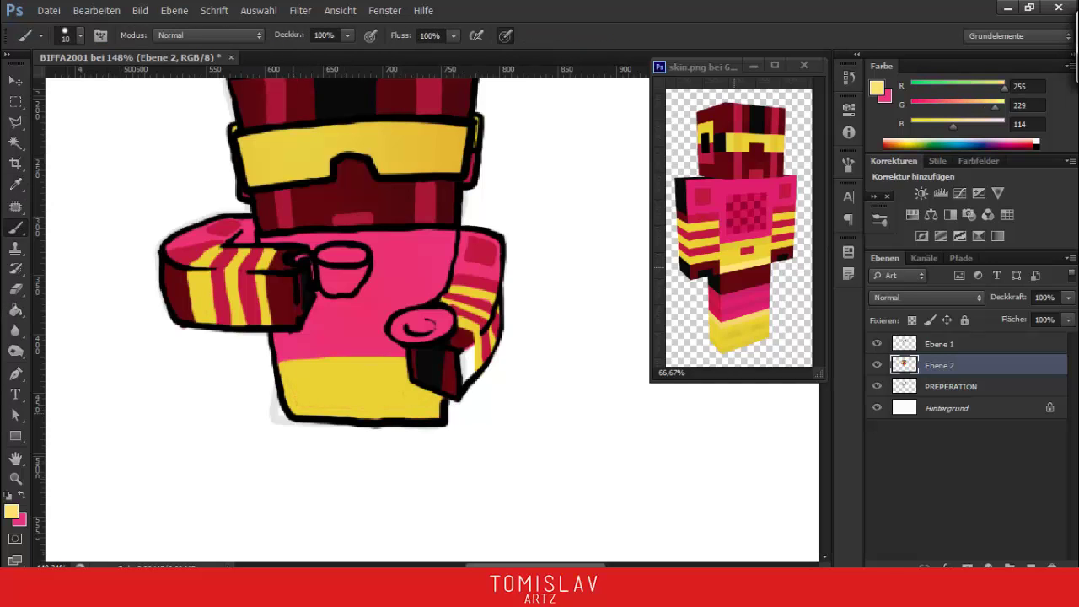
{"action": "left_click_drag", "start_coordinate": [295, 413], "coordinate": [438, 413]}
{"action": "mouse_move", "coordinate": [278, 359]}
{"action": "left_mouse_down"}
{"action": "mouse_move", "coordinate": [405, 359]}
{"action": "mouse_move", "coordinate": [373, 375]}
{"action": "left_mouse_up"}
{"action": "left_click", "coordinate": [362, 278], "text": "alt"}
{"action": "left_click_drag", "start_coordinate": [354, 295], "coordinate": [338, 314]}
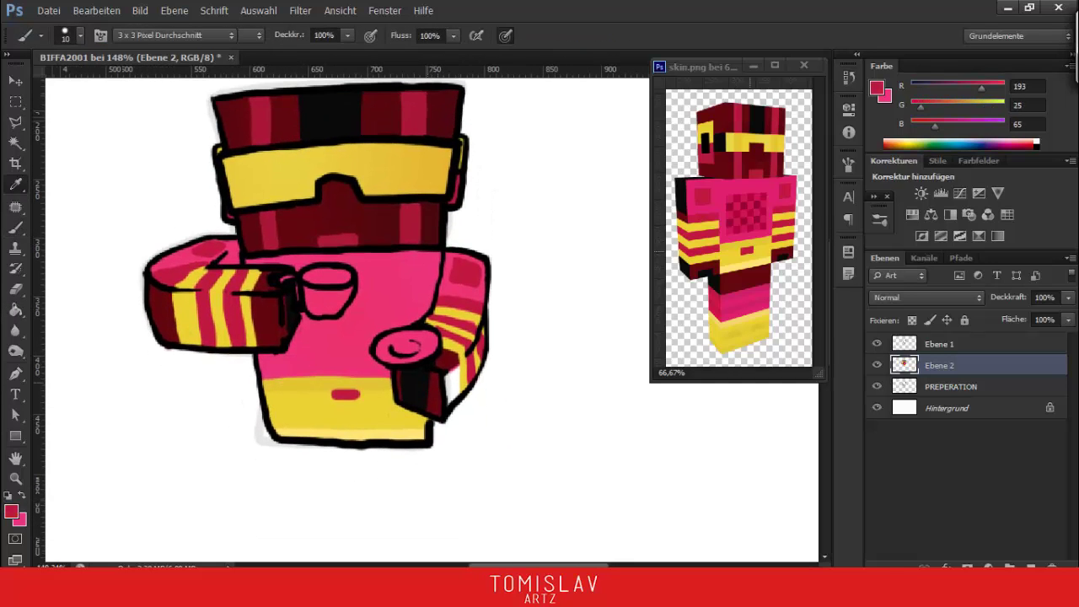
{"action": "left_click", "coordinate": [354, 444], "text": "alt"}
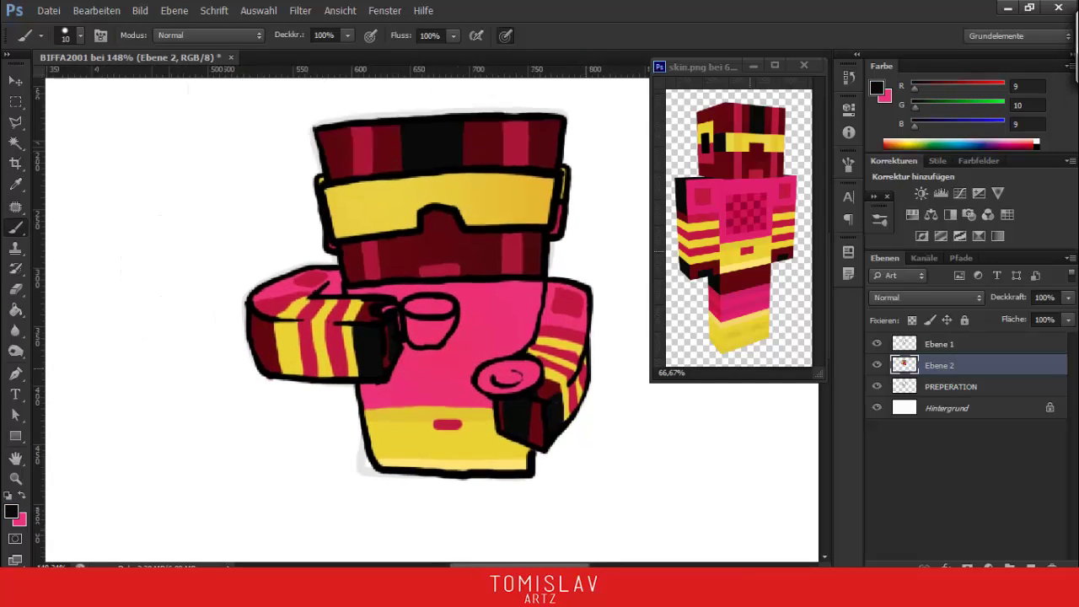
On a new layer, paint darker pink and red checker squares across the chest
{"action": "left_click", "coordinate": [337, 303], "text": "alt"}
{"action": "key", "text": "ctrl+shift+alt+n"}
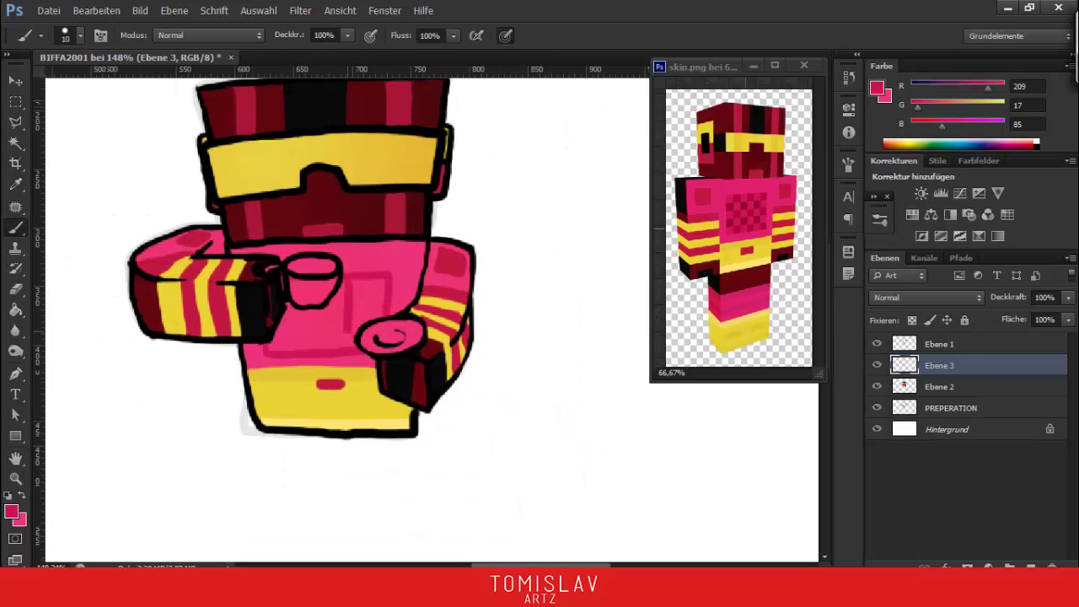
{"action": "left_click", "coordinate": [320, 321], "text": "alt"}
{"action": "mouse_move", "coordinate": [320, 320]}
{"action": "left_mouse_down"}
{"action": "mouse_move", "coordinate": [287, 320]}
{"action": "mouse_move", "coordinate": [359, 300]}
{"action": "mouse_move", "coordinate": [346, 292]}
{"action": "left_mouse_up"}
{"action": "left_click", "coordinate": [359, 300], "text": "alt"}
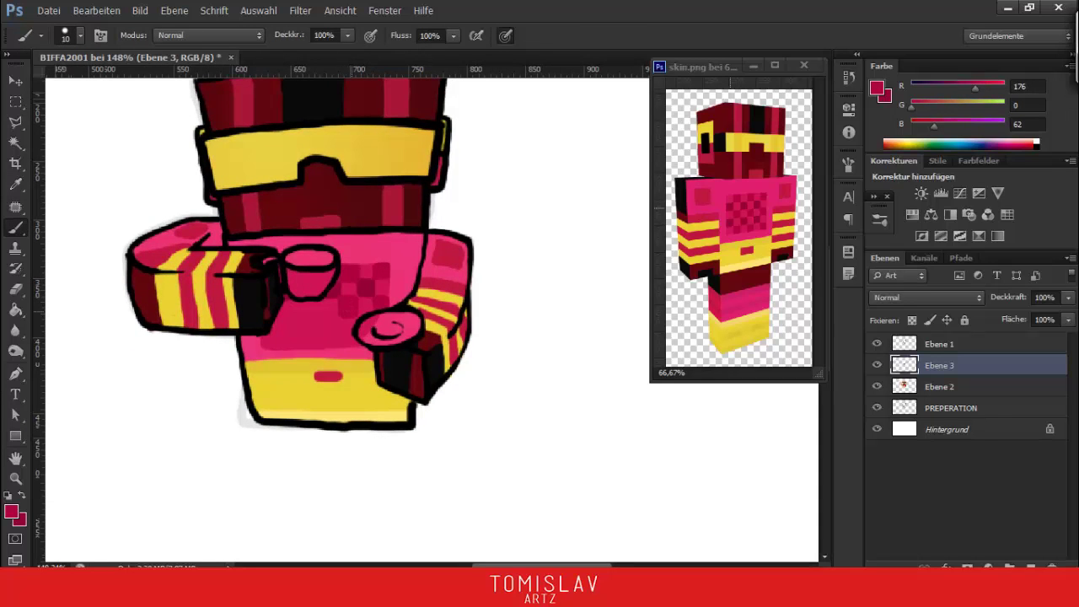
{"action": "left_click_drag", "start_coordinate": [316, 305], "coordinate": [334, 278]}
{"action": "left_click", "coordinate": [311, 300], "text": "alt"}
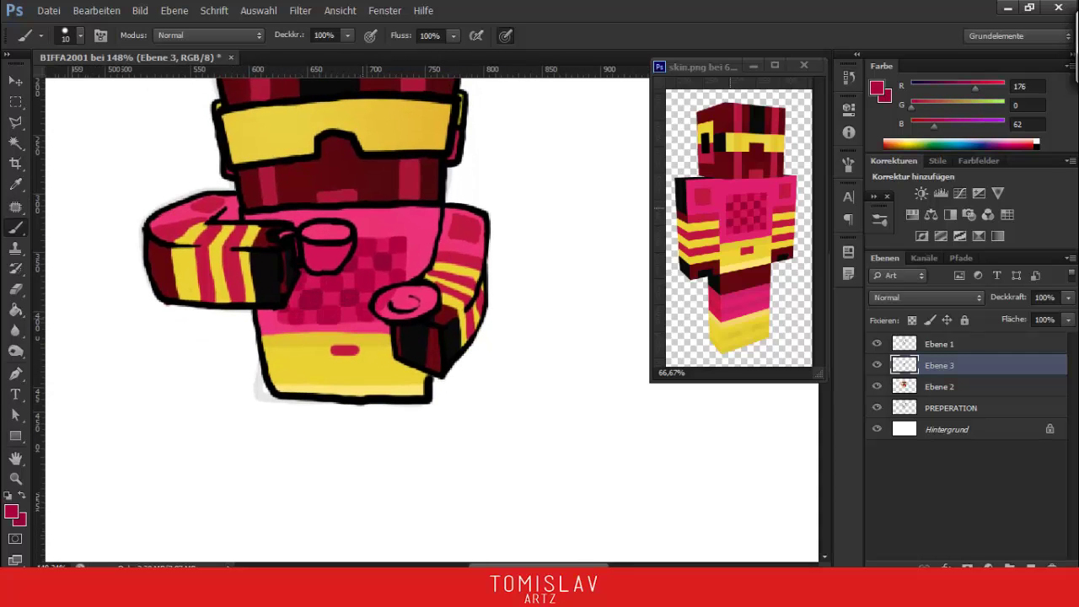
{"action": "mouse_move", "coordinate": [337, 295]}
{"action": "left_mouse_down"}
{"action": "mouse_move", "coordinate": [303, 320]}
{"action": "mouse_move", "coordinate": [362, 341]}
{"action": "left_mouse_up"}
Merge the chest pattern down and colour the round spiral shape light grey
{"action": "key", "text": "e"}
{"action": "key", "text": "ctrl+e"}
{"action": "key", "text": "b"}
{"action": "left_click", "coordinate": [11, 511]}
{"action": "left_click", "coordinate": [975, 281]}
Fill the teacup light grey and paint orange-brown tea inside it
{"action": "left_click", "coordinate": [11, 512]}
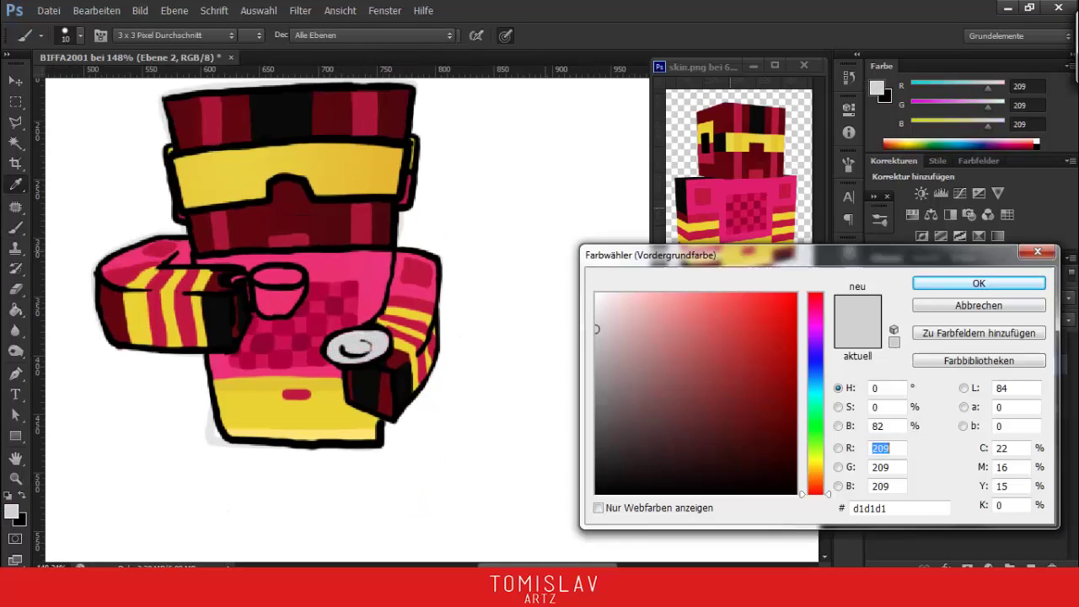
{"action": "left_click", "coordinate": [982, 282]}
{"action": "left_click_drag", "start_coordinate": [337, 295], "coordinate": [350, 304]}
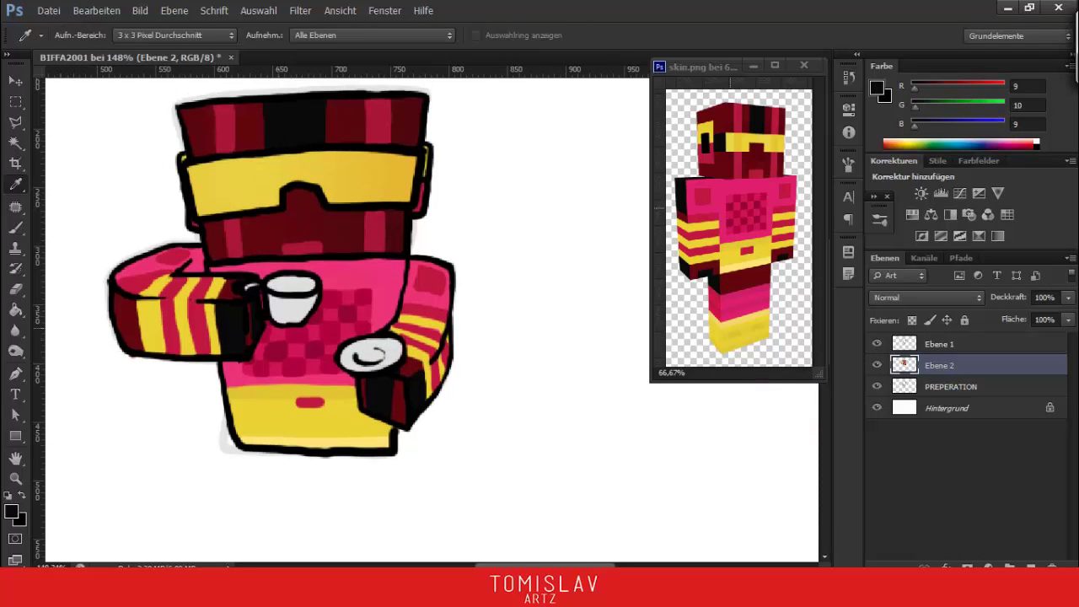
{"action": "left_click", "coordinate": [11, 511]}
{"action": "left_click", "coordinate": [807, 472]}
{"action": "left_click", "coordinate": [764, 385]}
{"action": "left_click", "coordinate": [975, 282]}
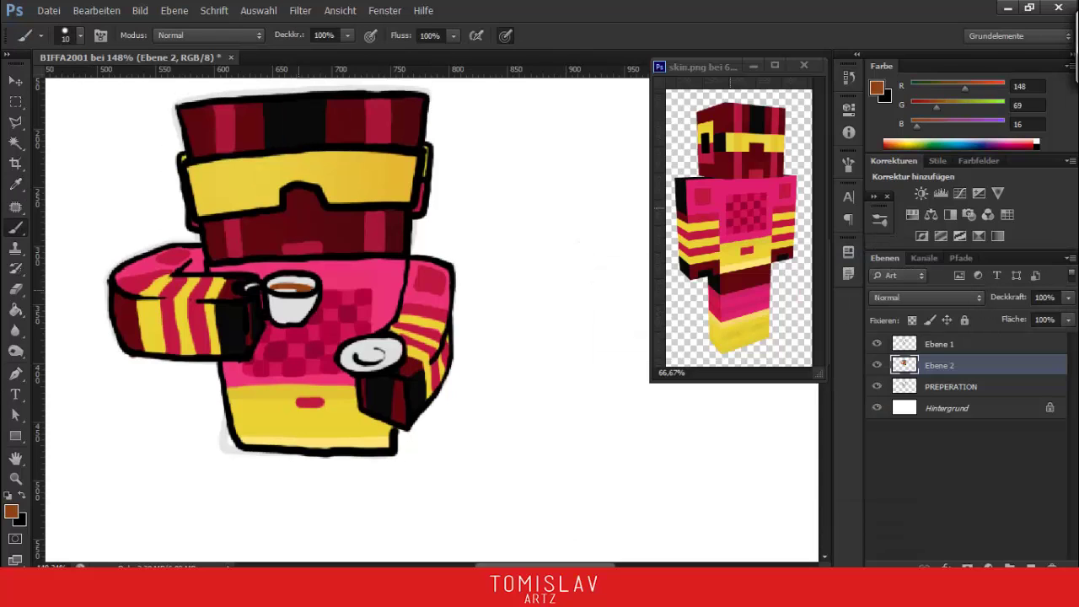
Add a shading layer above the colours and pick a near-black shading colour
{"action": "scroll", "coordinate": [337, 295], "scroll_direction": "down", "scroll_amount": 3}
{"action": "scroll", "coordinate": [337, 295], "scroll_direction": "down", "scroll_amount": 2}
{"action": "key", "text": "ctrl+shift+alt+n"}
{"action": "key", "text": "d"}
{"action": "scroll", "coordinate": [337, 294], "scroll_direction": "up", "scroll_amount": 5}
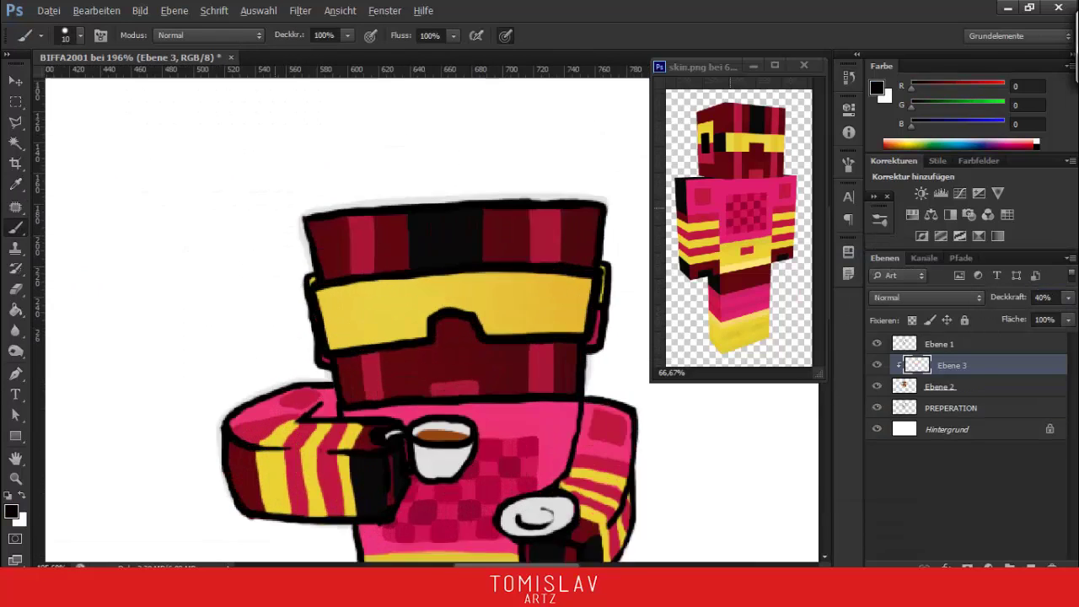
{"action": "scroll", "coordinate": [337, 295], "scroll_direction": "down", "scroll_amount": 3}
{"action": "scroll", "coordinate": [337, 295], "scroll_direction": "up", "scroll_amount": 1}
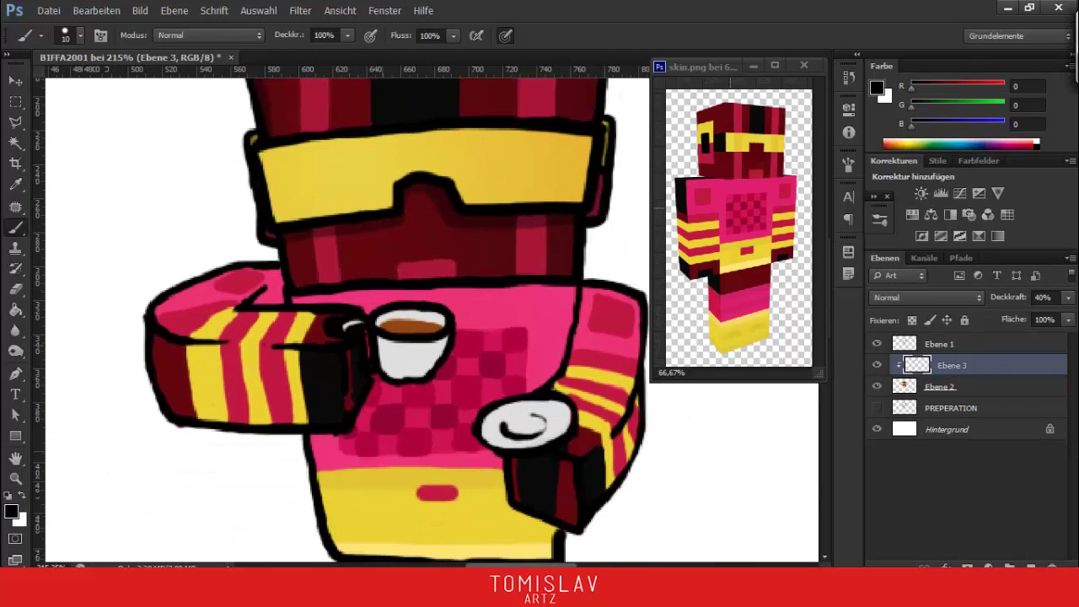
{"action": "left_click", "coordinate": [268, 298], "text": "alt"}
{"action": "key", "text": "alt+bracketleft"}
{"action": "key", "text": "d"}
{"action": "key", "text": "alt+bracketright"}
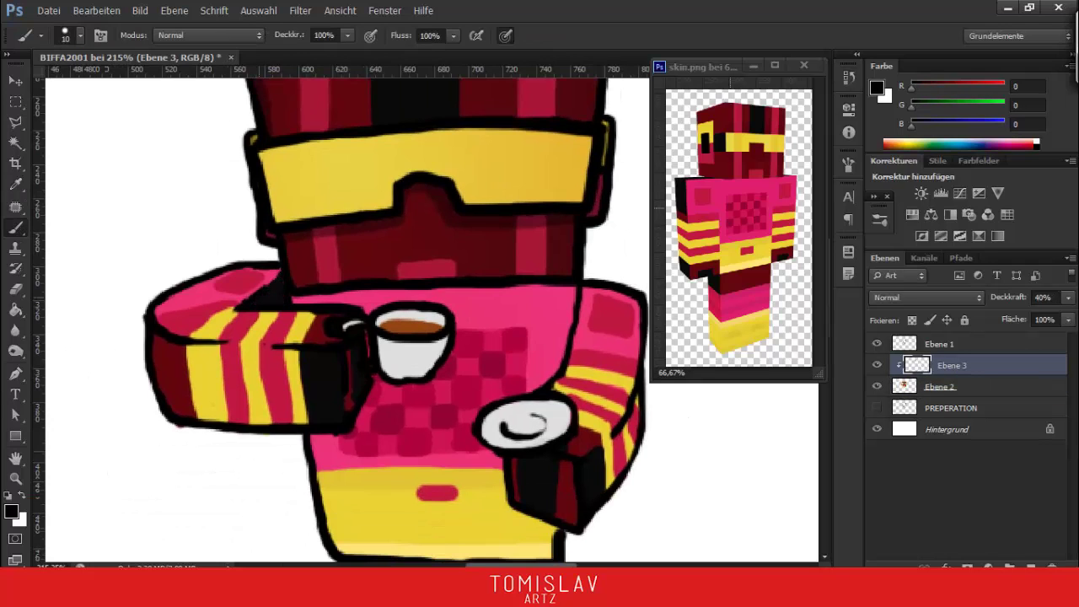
{"action": "scroll", "coordinate": [345, 316], "scroll_direction": "down", "scroll_amount": 1}
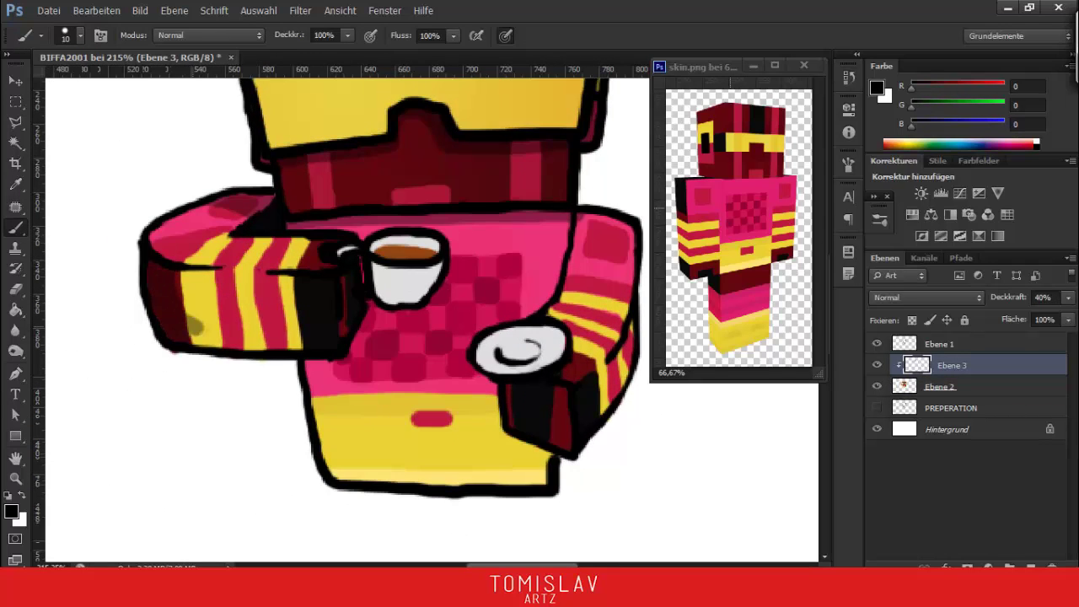
{"action": "mouse_move", "coordinate": [421, 337]}
{"action": "left_mouse_down"}
{"action": "mouse_move", "coordinate": [324, 269]}
{"action": "mouse_move", "coordinate": [378, 278]}
{"action": "mouse_move", "coordinate": [299, 391]}
{"action": "left_mouse_up"}
{"action": "scroll", "coordinate": [349, 271], "scroll_direction": "up", "scroll_amount": 2}
Add a 30% opacity layer and paint darker shadows on the character's arm
{"action": "key", "text": "1"}
{"action": "key", "text": "ctrl+shift+alt+n"}
{"action": "key", "text": "3"}
{"action": "left_click_drag", "start_coordinate": [337, 337], "coordinate": [354, 253]}
{"action": "right_click", "coordinate": [160, 326]}
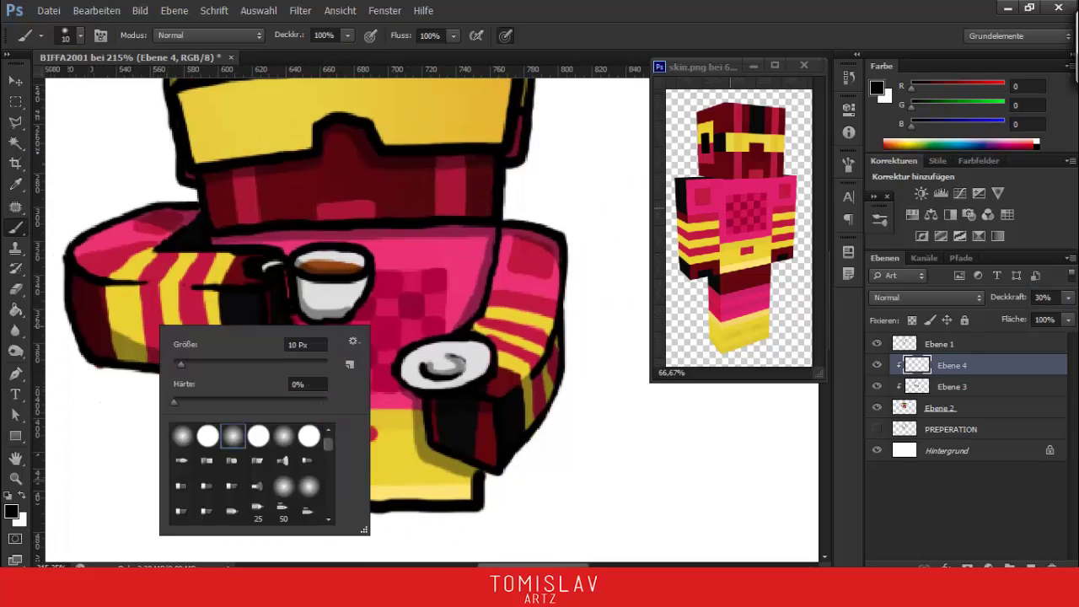
{"action": "key", "text": "Escape"}
{"action": "scroll", "coordinate": [315, 315], "scroll_direction": "up", "scroll_amount": 5}
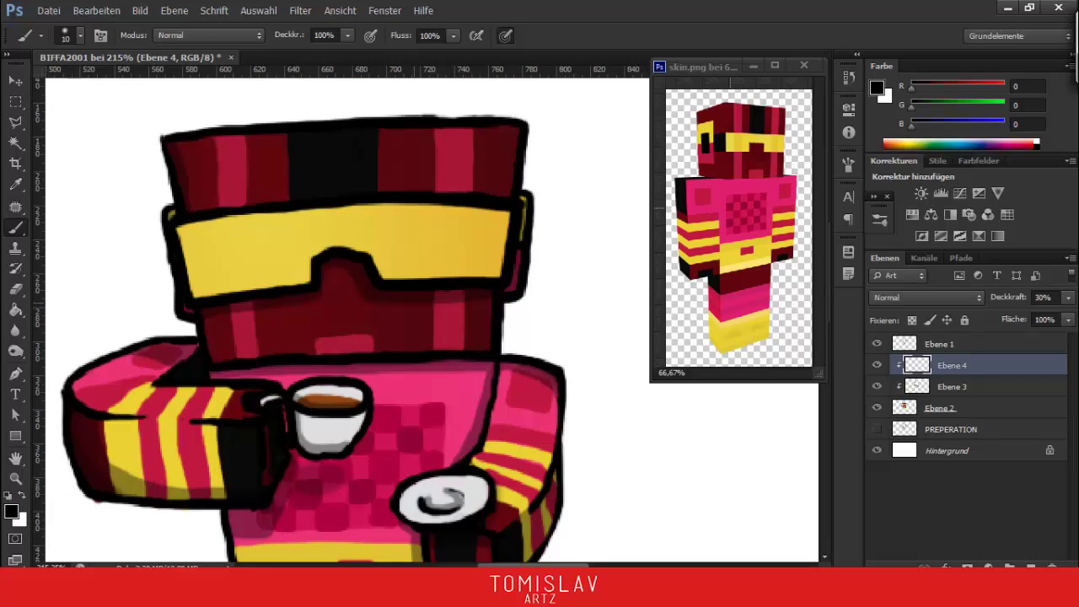
{"action": "left_click_drag", "start_coordinate": [337, 337], "coordinate": [384, 307]}
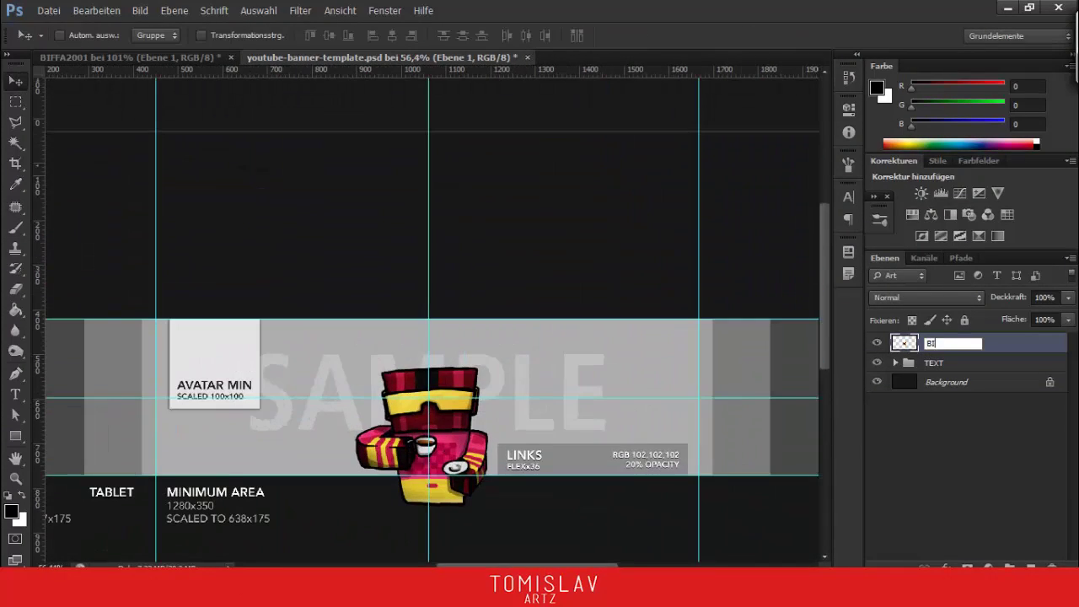
Rename the character layer to 'BIFFA'
{"action": "type", "text": "FFA"}
{"action": "key", "text": "Return"}
{"action": "scroll", "coordinate": [430, 337], "scroll_direction": "down", "scroll_amount": 2}
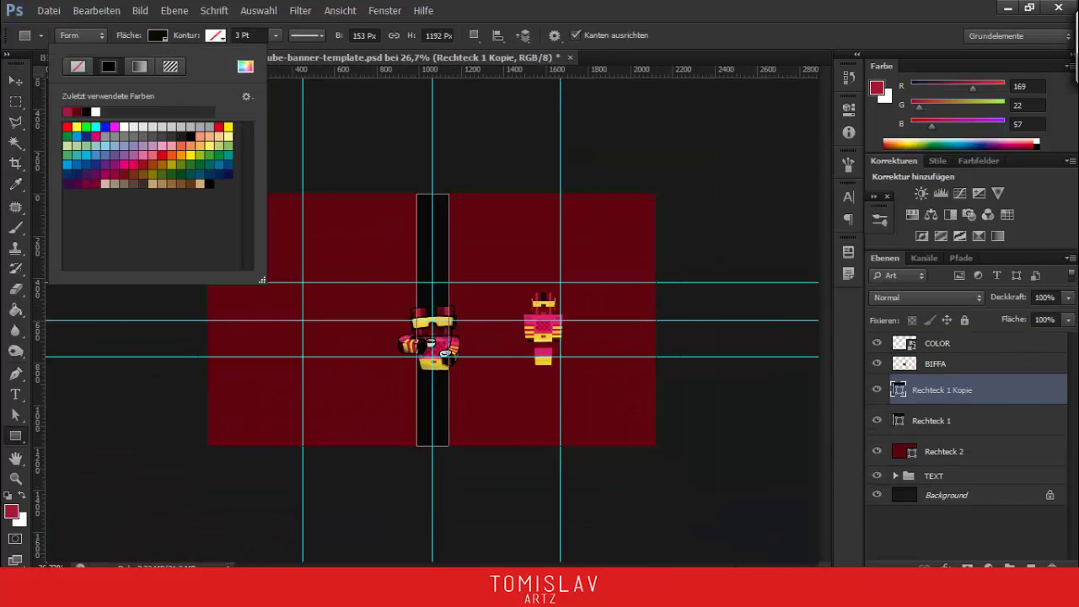
Duplicate a stripe rectangle and type the title 'BIFFA2001' on the banner
{"action": "key", "text": "ctrl+j"}
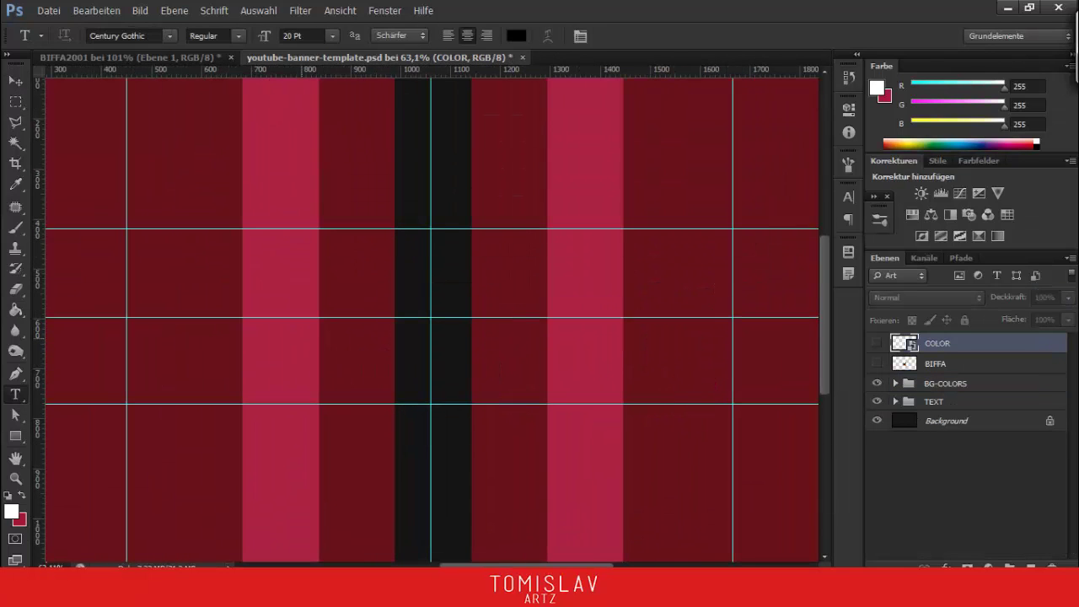
{"action": "left_click", "coordinate": [301, 335]}
{"action": "type", "text": "BIFFA2001"}
Give the title a bold font and move it beneath the character layers
{"action": "key", "text": "ctrl+a"}
{"action": "left_click", "coordinate": [170, 35]}
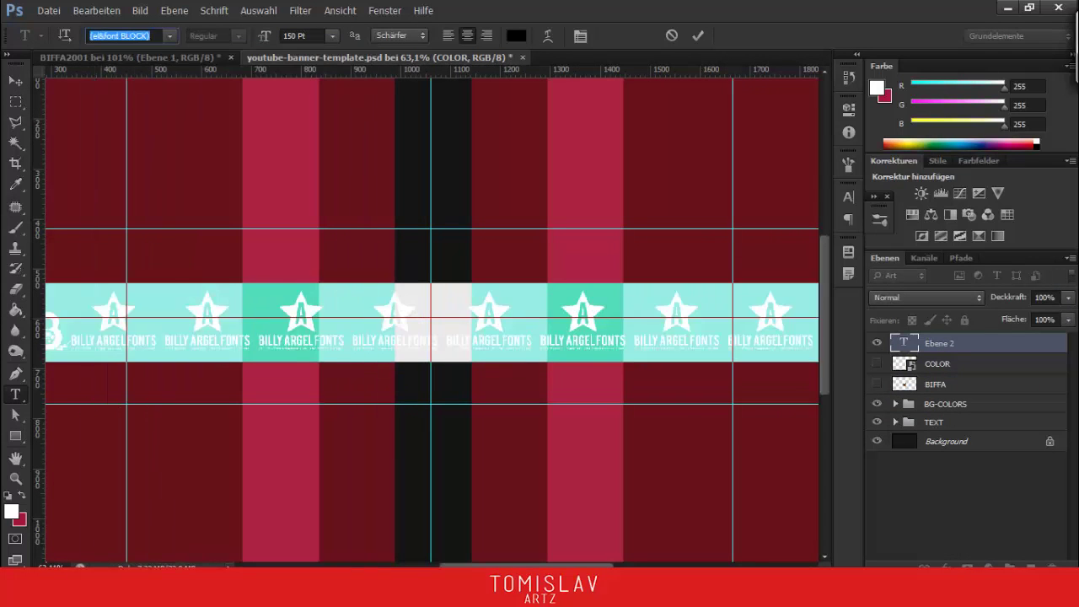
{"action": "key", "text": "Up"}
{"action": "key", "text": "Up"}
{"action": "key", "text": "Up"}
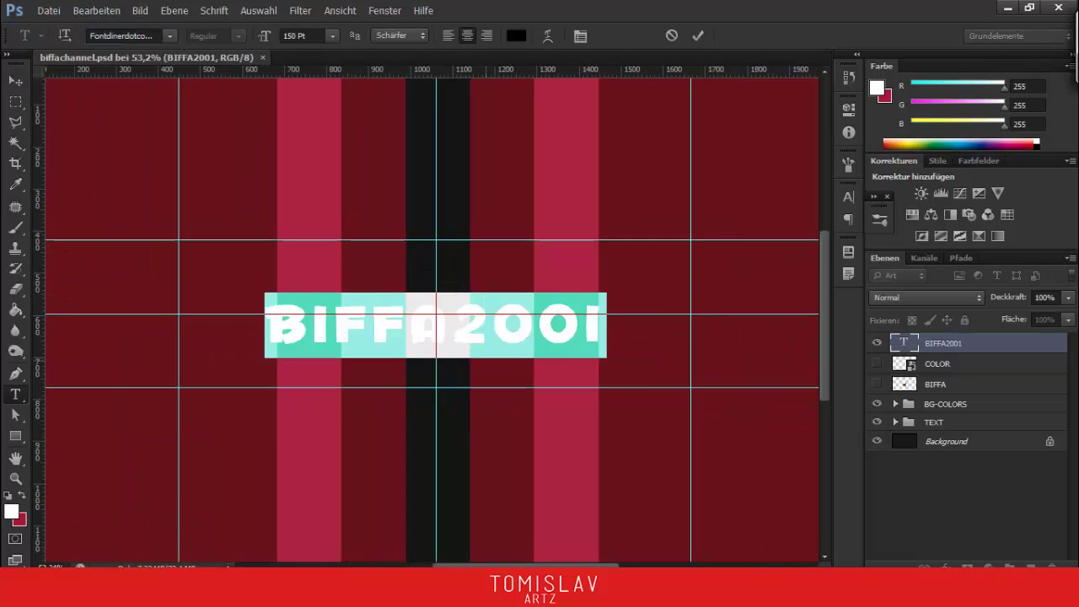
{"action": "key", "text": "v"}
{"action": "key", "text": "ctrl+["}
{"action": "key", "text": "ctrl+["}
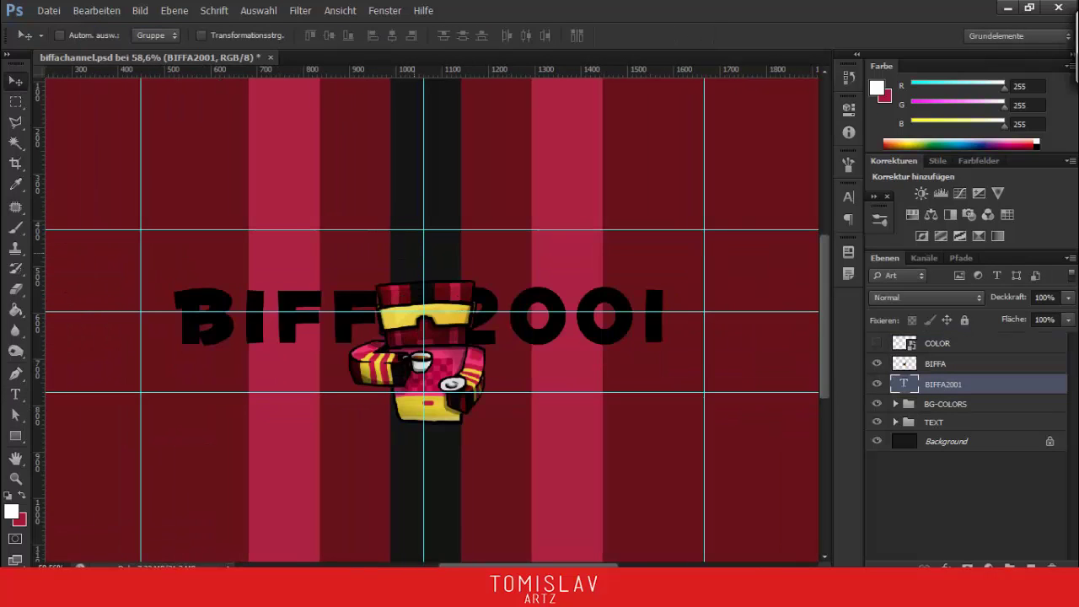
{"action": "key", "text": "shift+Up"}
{"action": "key", "text": "shift+Up"}
{"action": "key", "text": "shift+Up"}
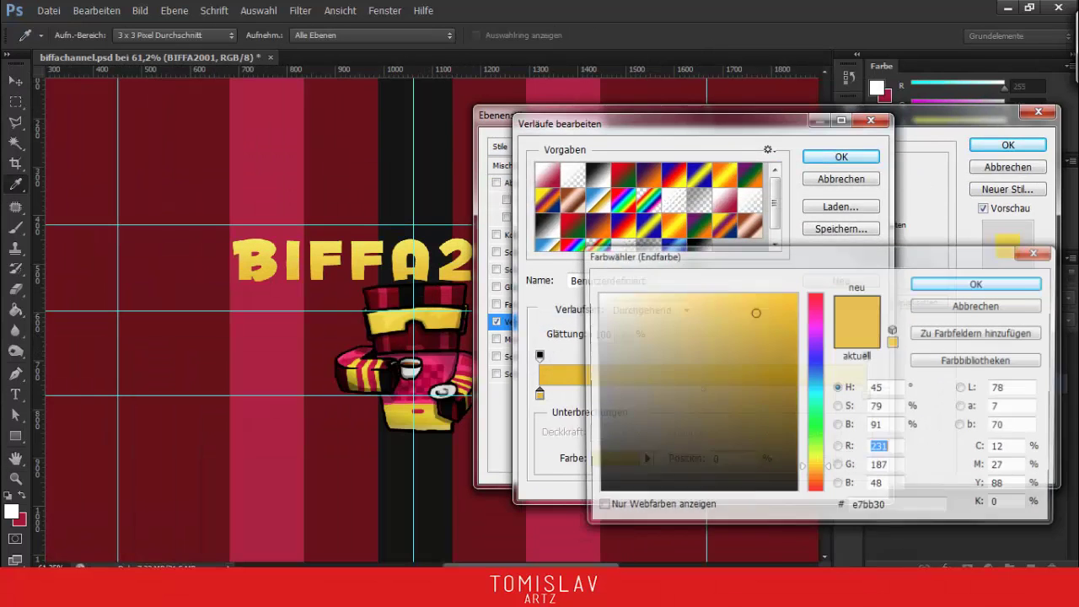
Apply the orange-to-yellow gradient and enlarge the outer glow on BIFFA2001
{"action": "key", "text": "Return"}
{"action": "key", "text": "Return"}
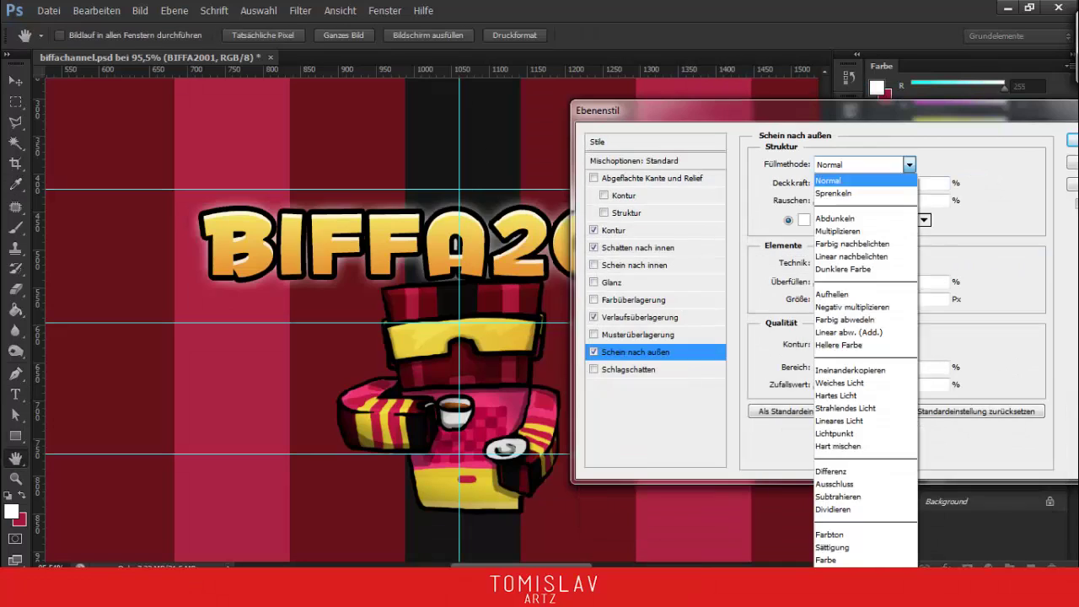
{"action": "key", "text": "Up"}
{"action": "key", "text": "Up"}
{"action": "key", "text": "Up"}
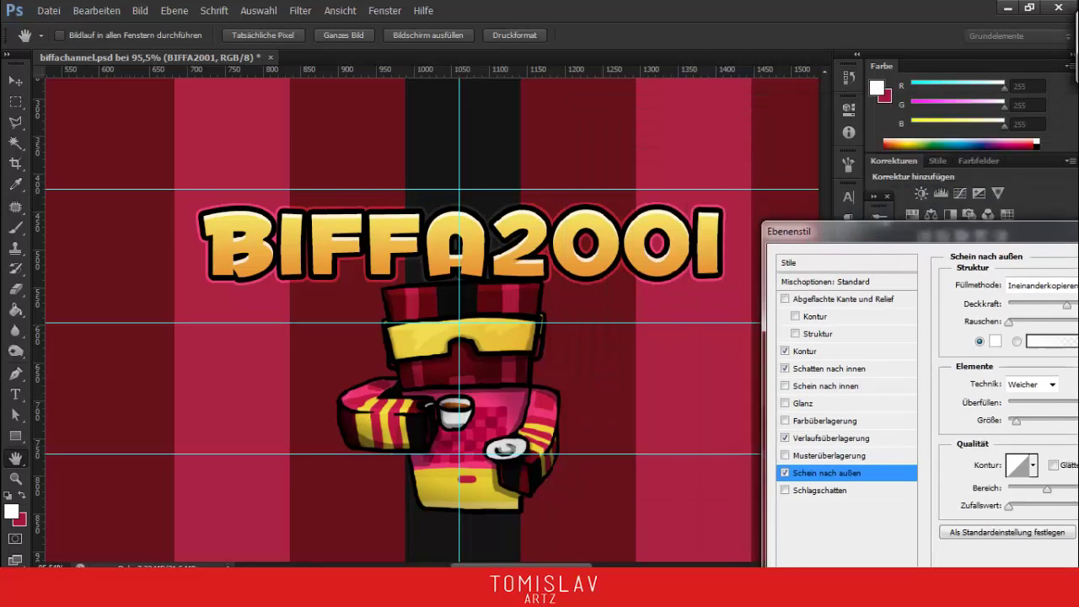
{"action": "left_click_drag", "start_coordinate": [641, 110], "coordinate": [777, 104]}
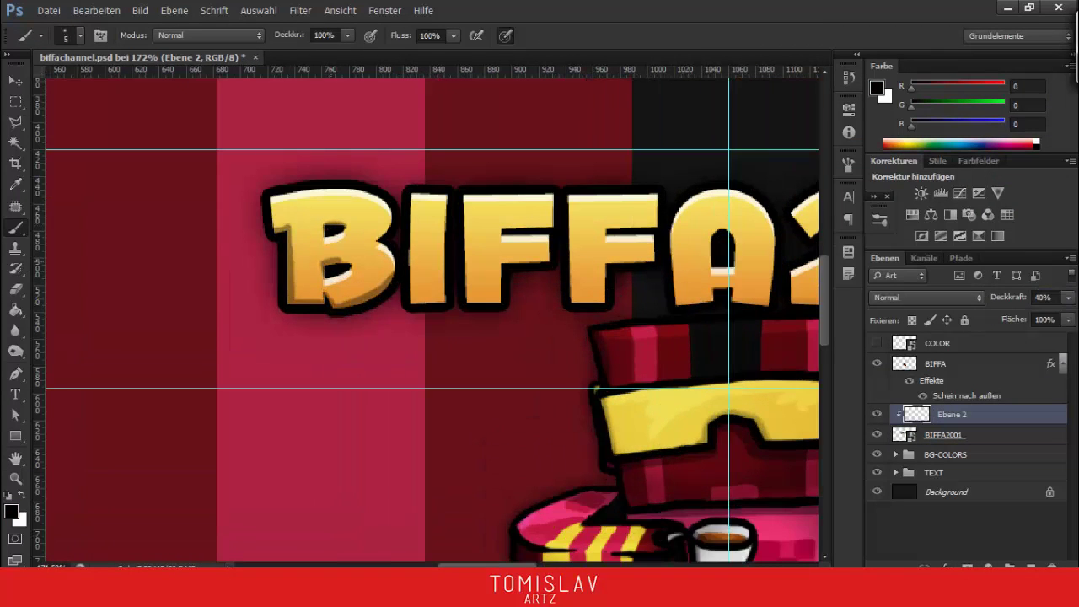
Erase stray highlight strokes along the title with guides hidden
{"action": "key", "text": "e"}
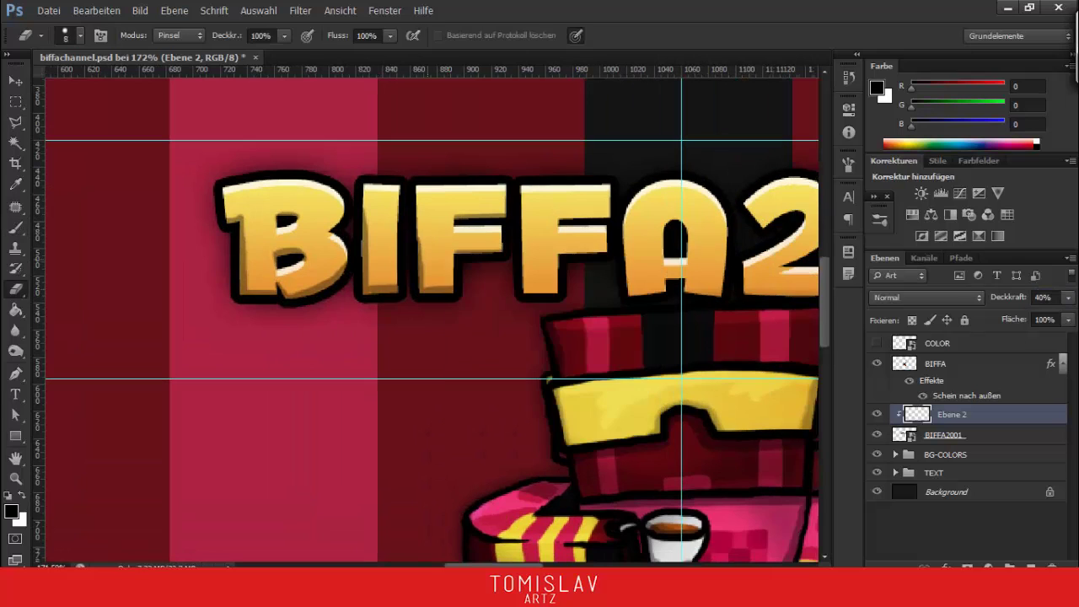
{"action": "left_click_drag", "start_coordinate": [603, 249], "coordinate": [425, 237]}
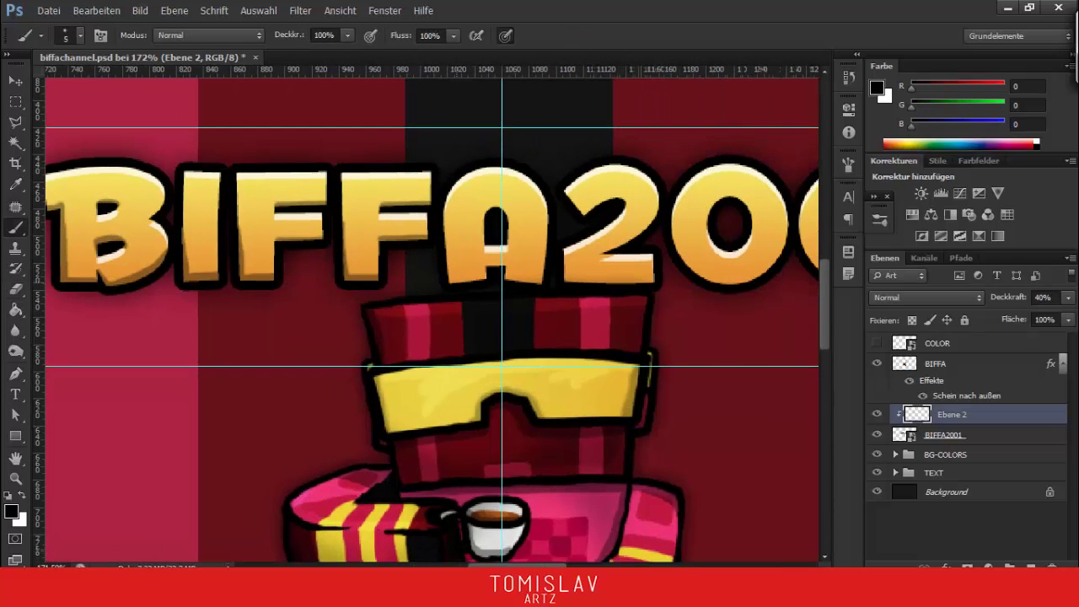
{"action": "key", "text": "ctrl+h"}
{"action": "left_click_drag", "start_coordinate": [506, 320], "coordinate": [308, 328]}
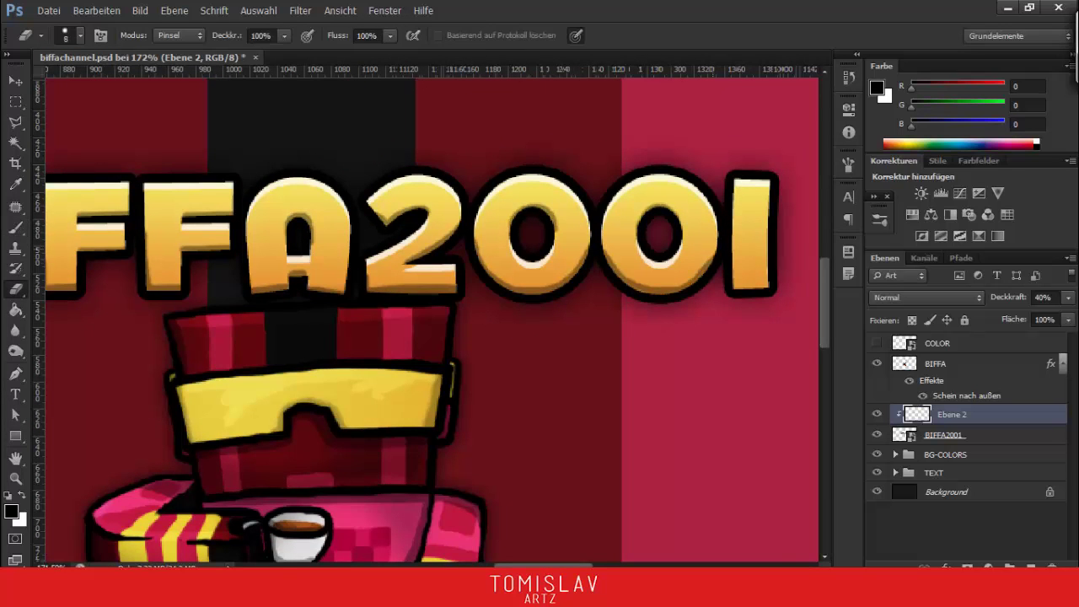
{"action": "key", "text": "b"}
Merge the copied highlight layer down, then select the BG-COLORS group
{"action": "scroll", "coordinate": [430, 321], "scroll_direction": "down", "scroll_amount": 3}
{"action": "scroll", "coordinate": [430, 320], "scroll_direction": "up", "scroll_amount": 5}
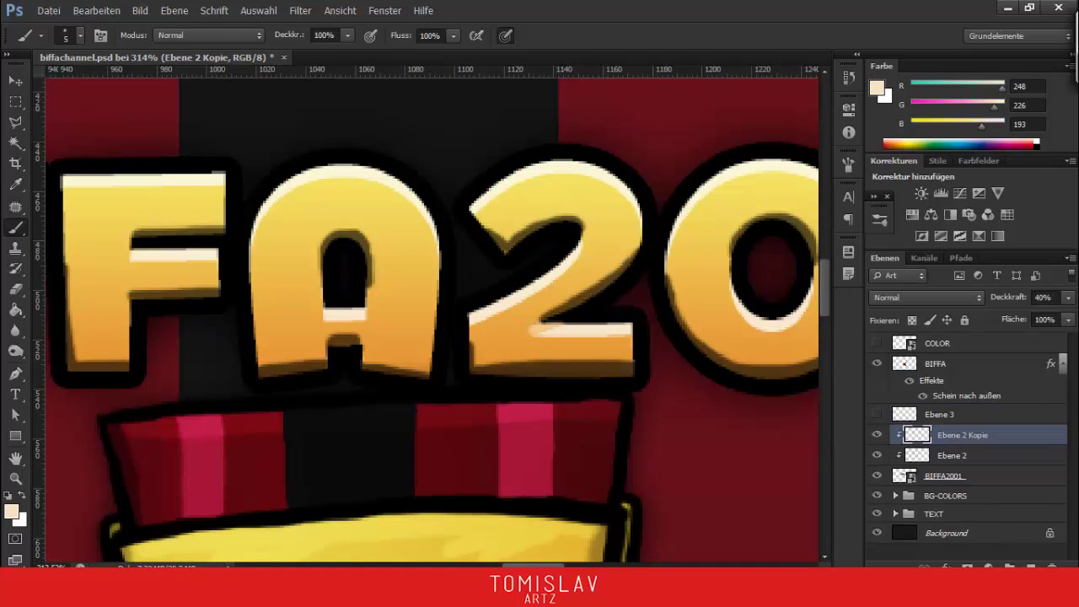
{"action": "key", "text": "ctrl+e"}
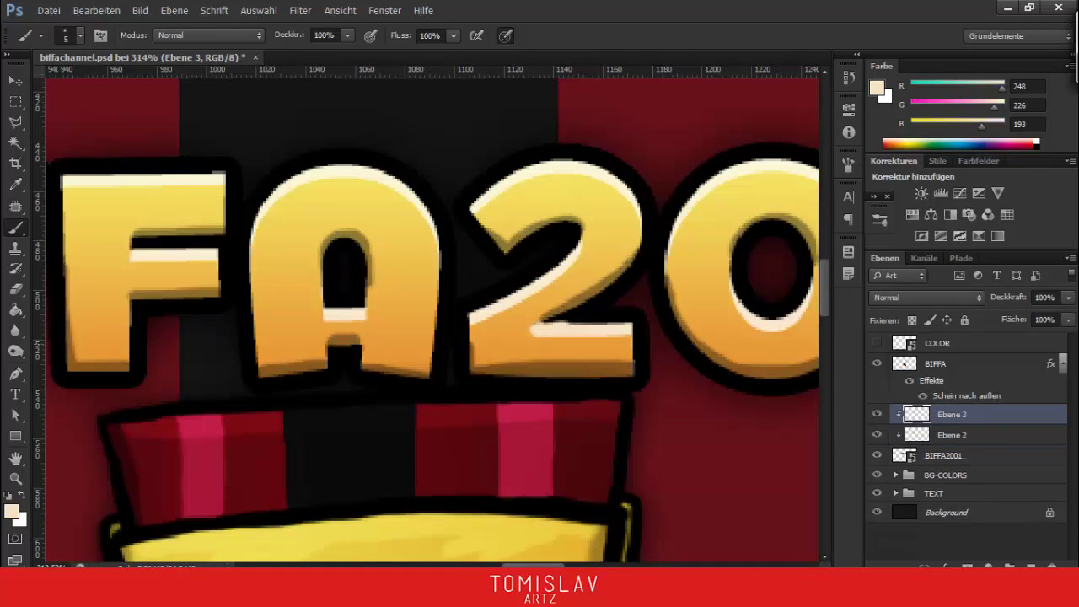
{"action": "scroll", "coordinate": [430, 320], "scroll_direction": "left", "scroll_amount": 3}
{"action": "scroll", "coordinate": [429, 320], "scroll_direction": "left", "scroll_amount": 3}
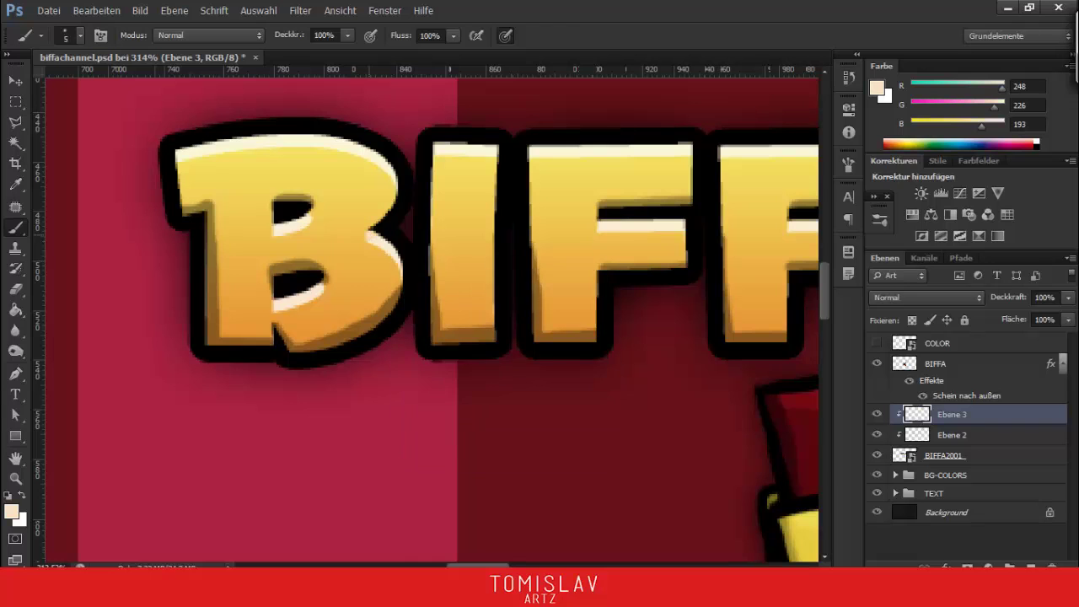
{"action": "scroll", "coordinate": [429, 320], "scroll_direction": "down", "scroll_amount": 10}
{"action": "left_click", "coordinate": [945, 475]}
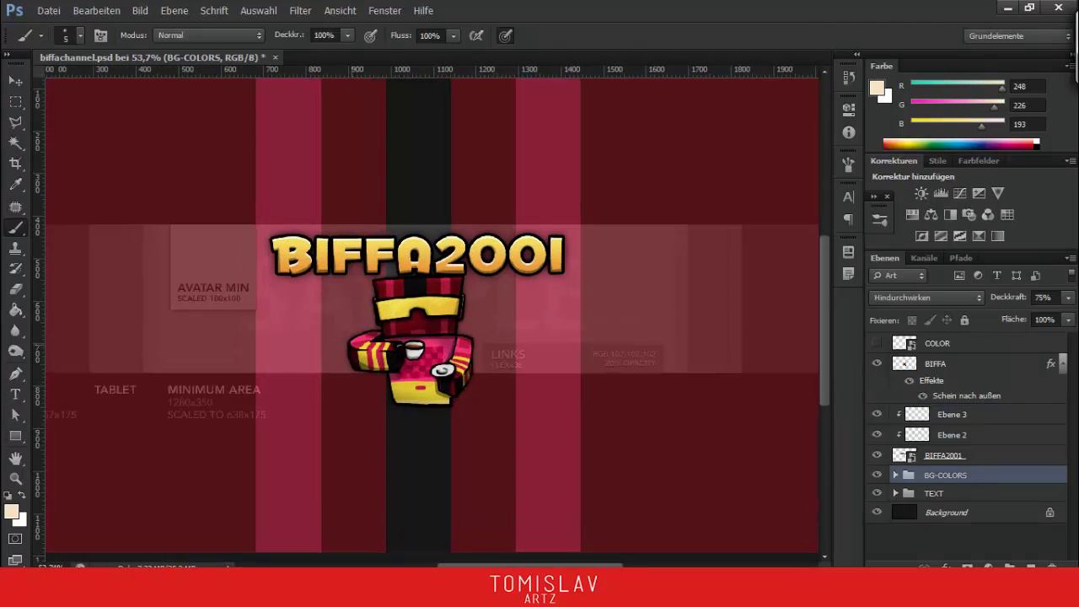
Expand the BG-COLORS group and select the template overlay layer
{"action": "left_click", "coordinate": [895, 475]}
{"action": "key", "text": "v"}
{"action": "scroll", "coordinate": [430, 320], "scroll_direction": "down", "scroll_amount": 3}
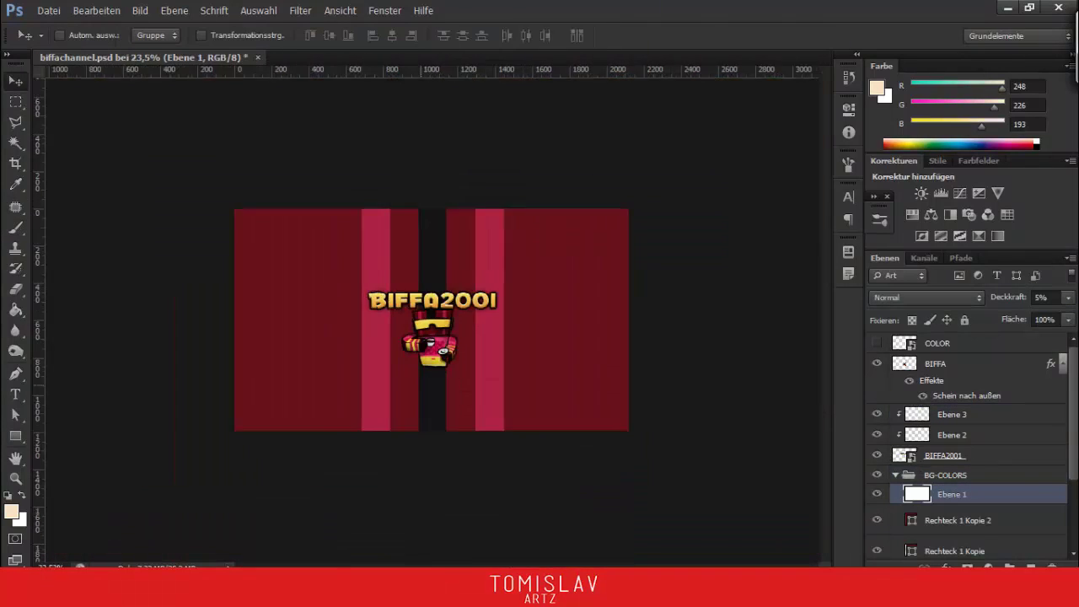
{"action": "scroll", "coordinate": [430, 320], "scroll_direction": "up", "scroll_amount": 4}
{"action": "left_click", "coordinate": [943, 455]}
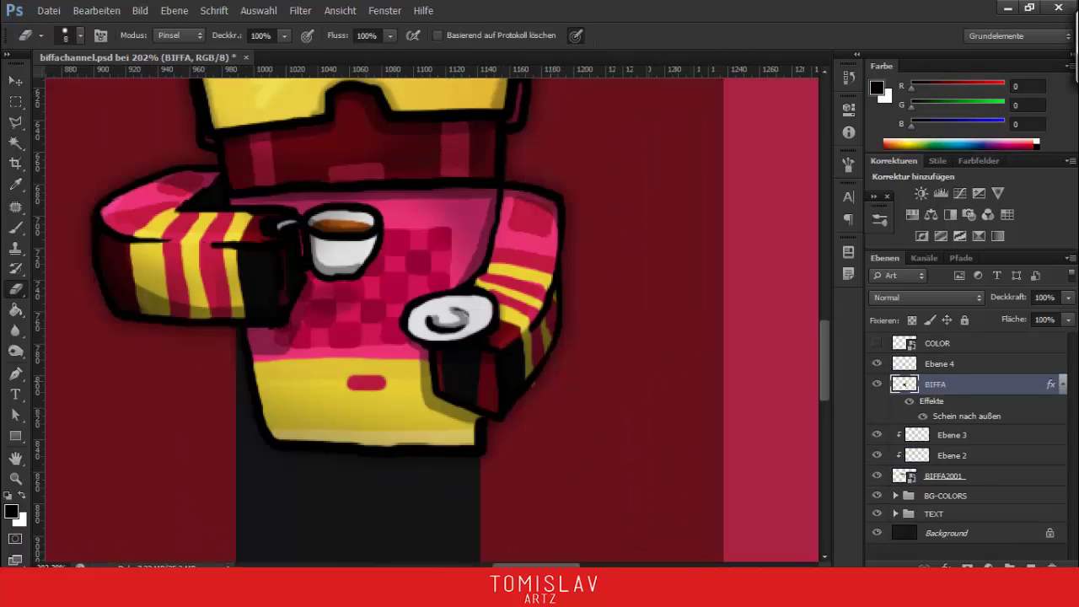
Try a brushed ground line under the character, undo it, and select the empty layer above
{"action": "key", "text": "b"}
{"action": "left_click_drag", "start_coordinate": [274, 310], "coordinate": [700, 310]}
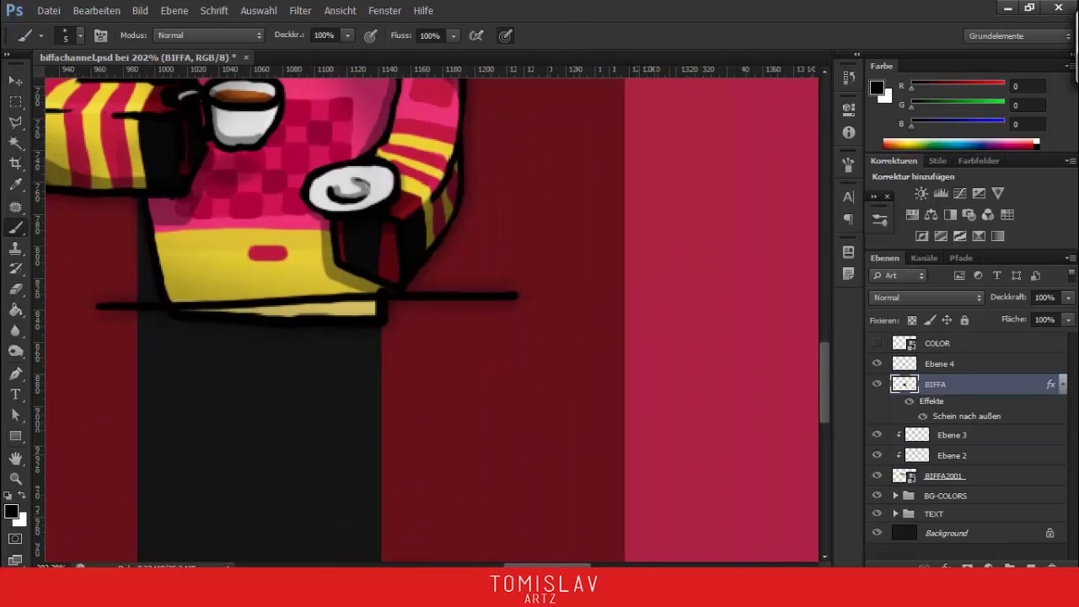
{"action": "scroll", "coordinate": [430, 313], "scroll_direction": "up", "scroll_amount": 1}
{"action": "key", "text": "ctrl+z"}
{"action": "key", "text": "alt+bracketright"}
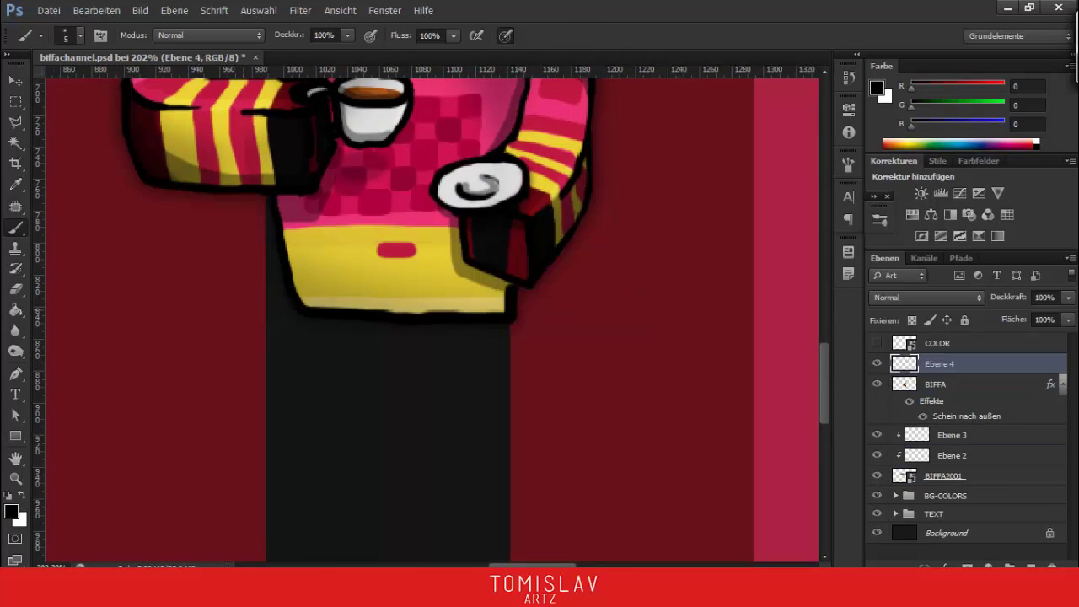
{"action": "scroll", "coordinate": [384, 319], "scroll_direction": "down", "scroll_amount": 5}
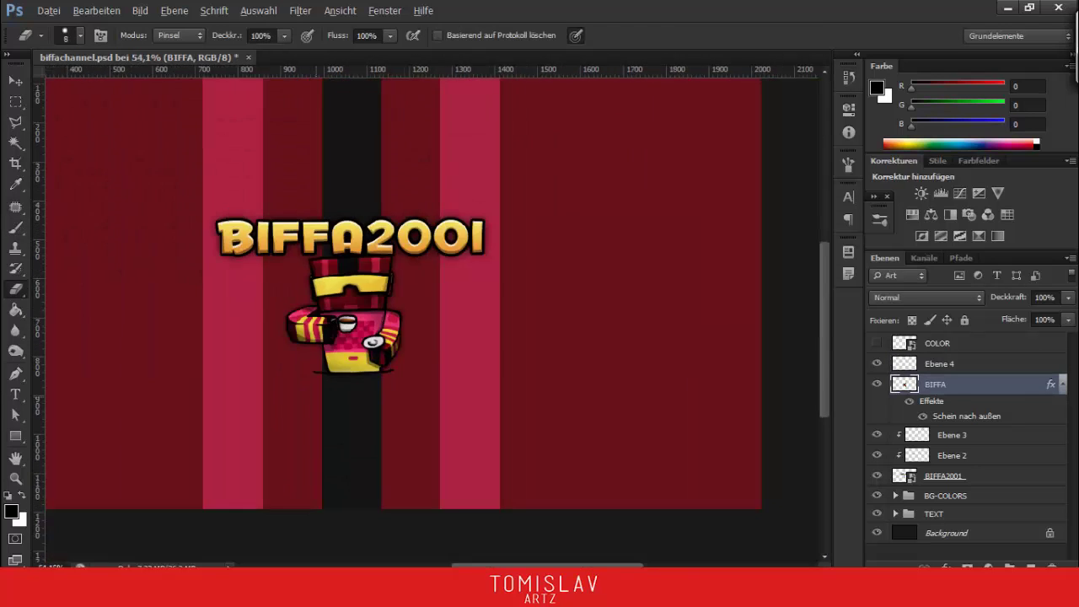
{"action": "scroll", "coordinate": [385, 320], "scroll_direction": "up", "scroll_amount": 5}
On a new layer Ebene 5, make a flattened oval selection under the feet
{"action": "key", "text": "ctrl+shift+alt+n"}
{"action": "key", "text": "m"}
{"action": "left_click_drag", "start_coordinate": [226, 419], "coordinate": [613, 300]}
{"action": "right_click", "coordinate": [504, 329]}
{"action": "left_click", "coordinate": [556, 243]}
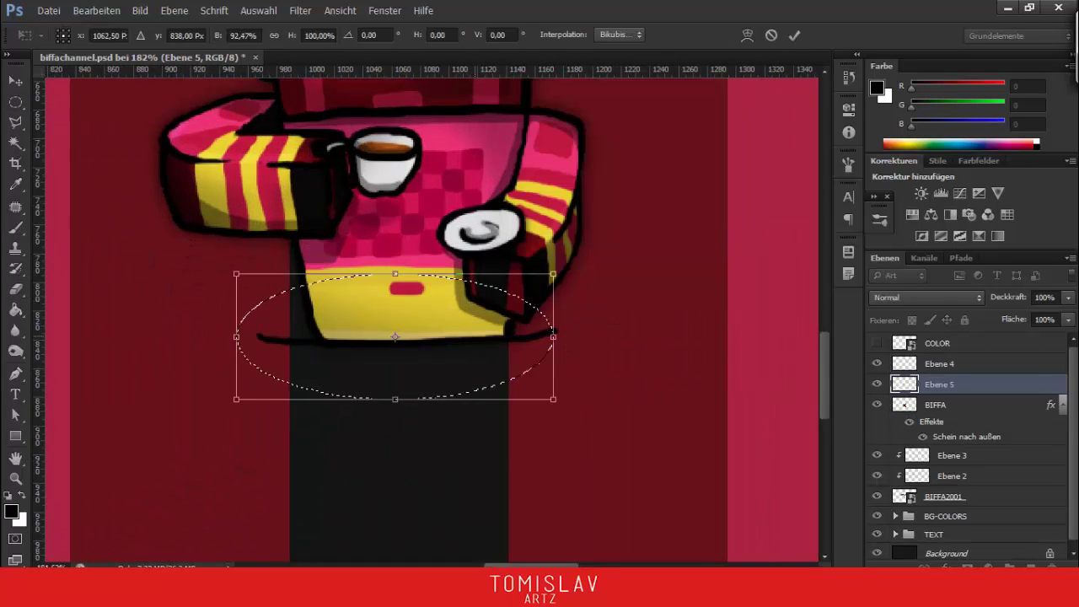
{"action": "left_click_drag", "start_coordinate": [234, 409], "coordinate": [255, 400]}
{"action": "key", "text": "Return"}
Paint black inside the oval with a large soft brush, then soften the edges with a 26 px eraser
{"action": "right_click", "coordinate": [15, 227]}
{"action": "left_click", "coordinate": [50, 217]}
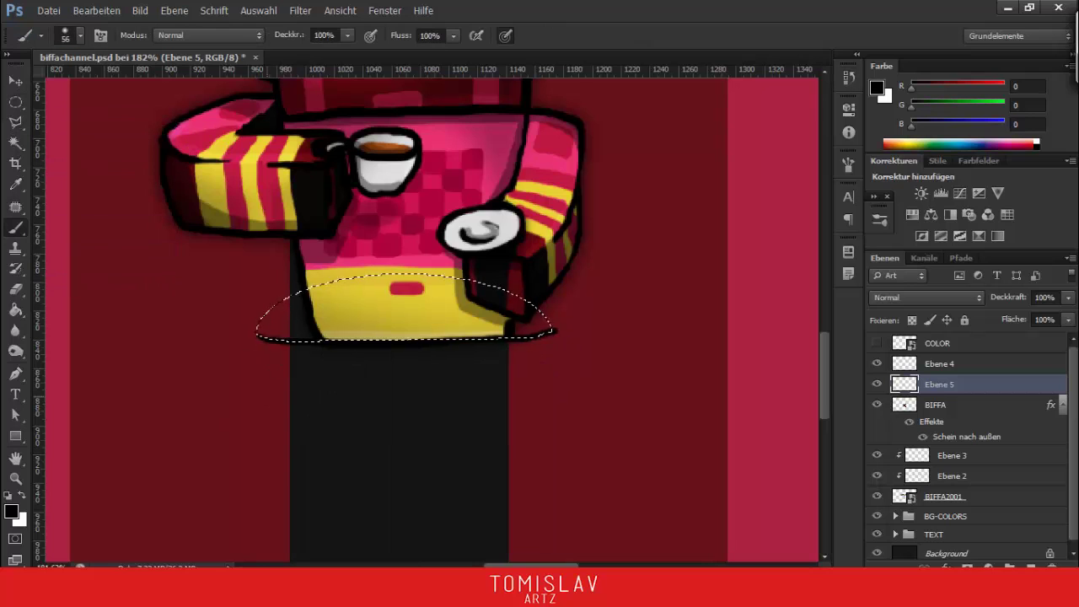
{"action": "left_click_drag", "start_coordinate": [261, 332], "coordinate": [539, 331]}
{"action": "key", "text": "e"}
{"action": "right_click", "coordinate": [332, 340]}
{"action": "type", "text": "26"}
{"action": "key", "text": "Return"}
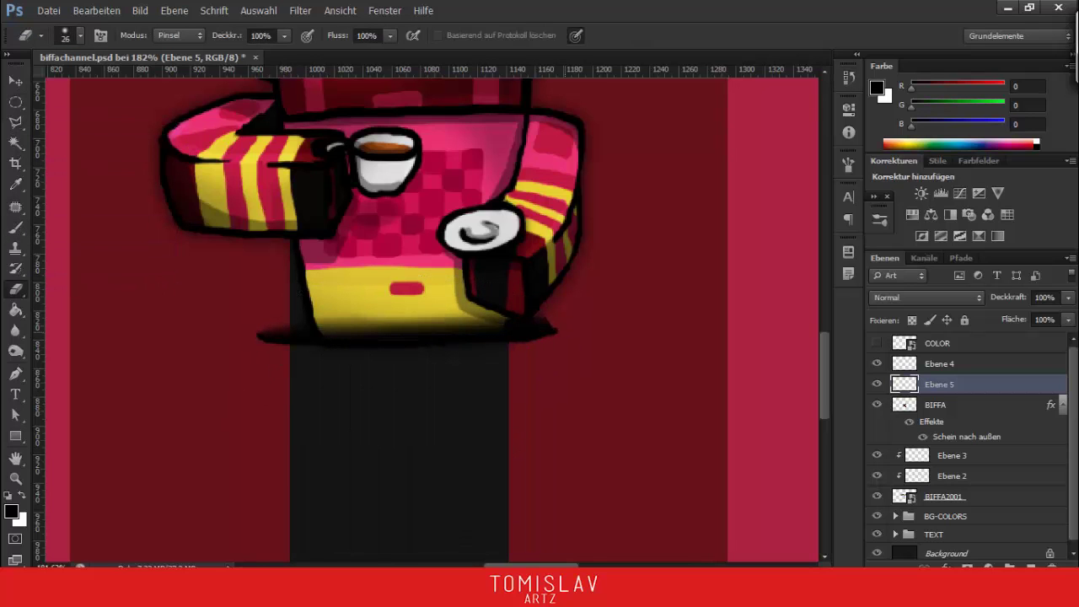
Return to the brush and fit the whole banner on screen
{"action": "key", "text": "b"}
{"action": "right_click", "coordinate": [428, 356]}
{"action": "key", "text": "Return"}
{"action": "key", "text": "ctrl+0"}
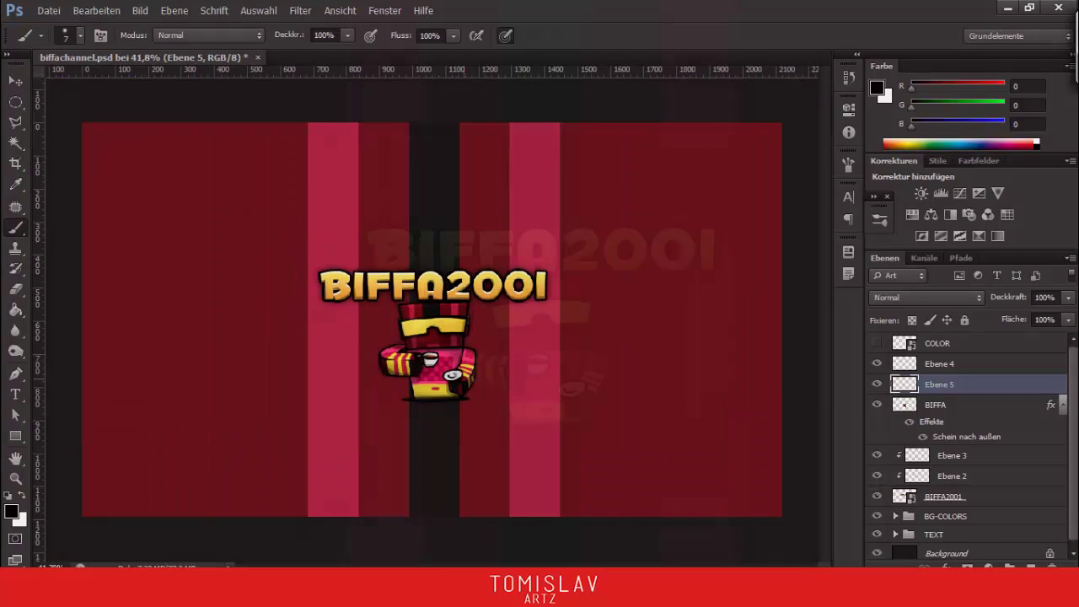